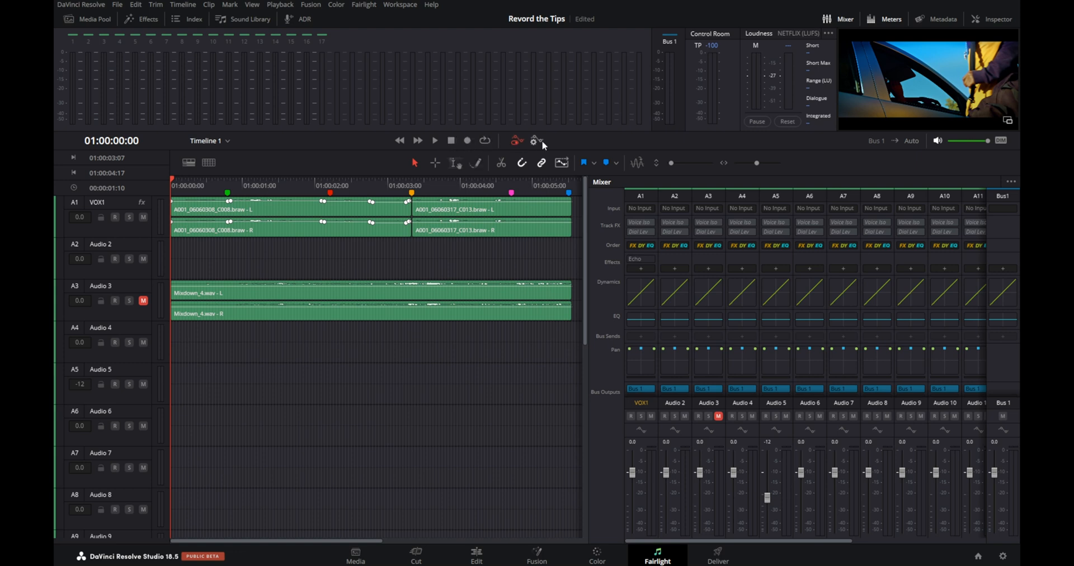
Step: Toggle the video tracks on and off in the timeline display, and turn on Full Waveforms for the audio tracks
click(227, 142)
click(189, 162)
click(139, 208)
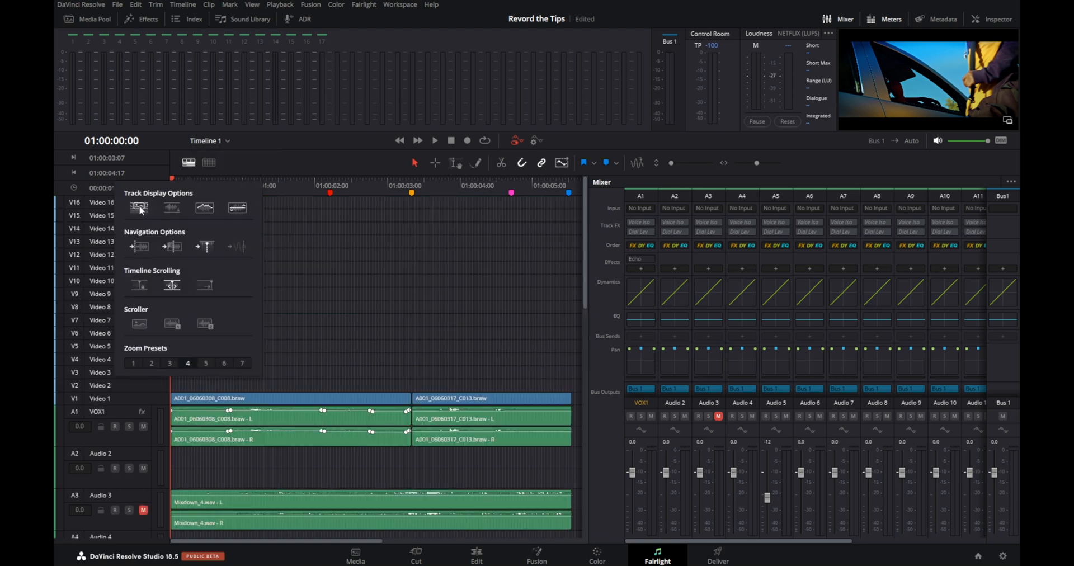
click(140, 209)
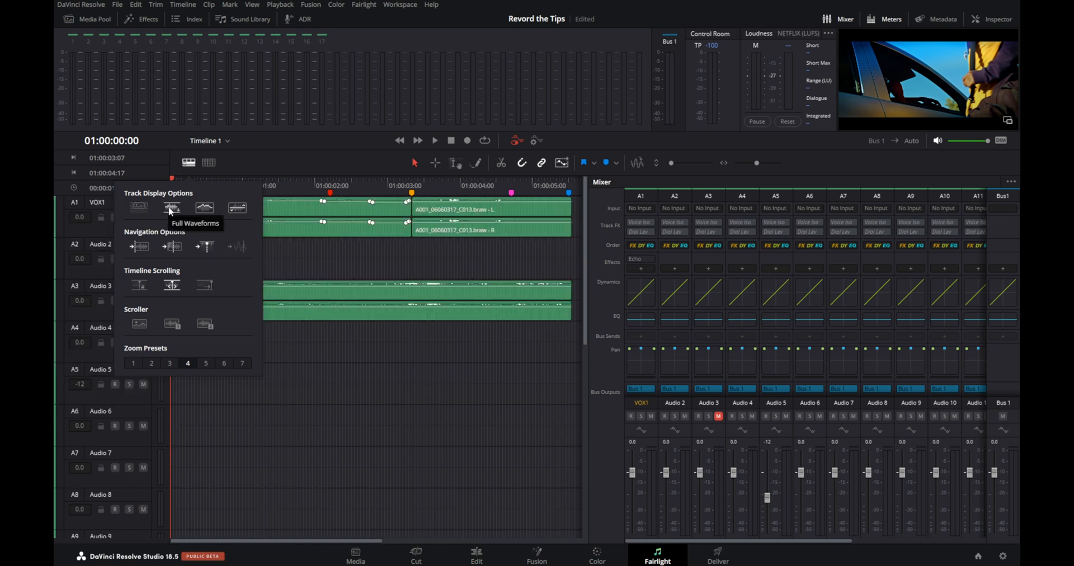
click(170, 211)
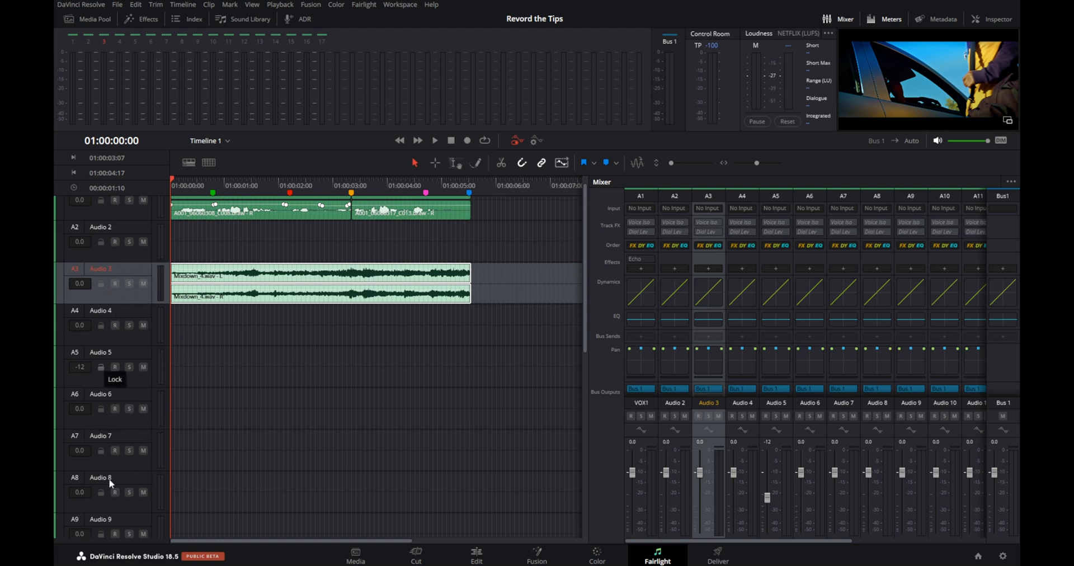
Step: Review the Fairlight general settings in the user preferences, including Mixer follows selected track, and save them
click(82, 5)
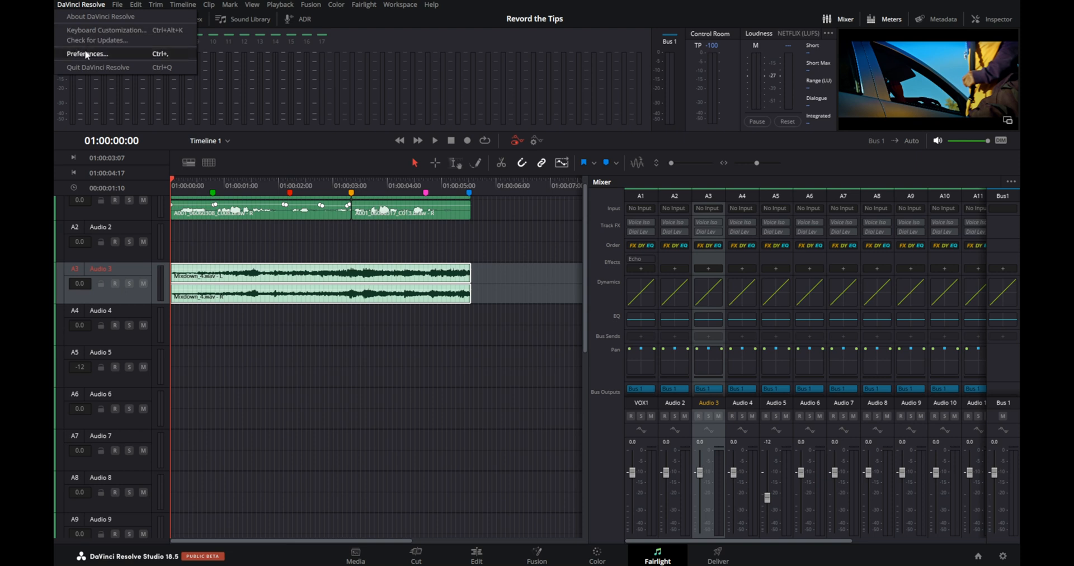
click(87, 54)
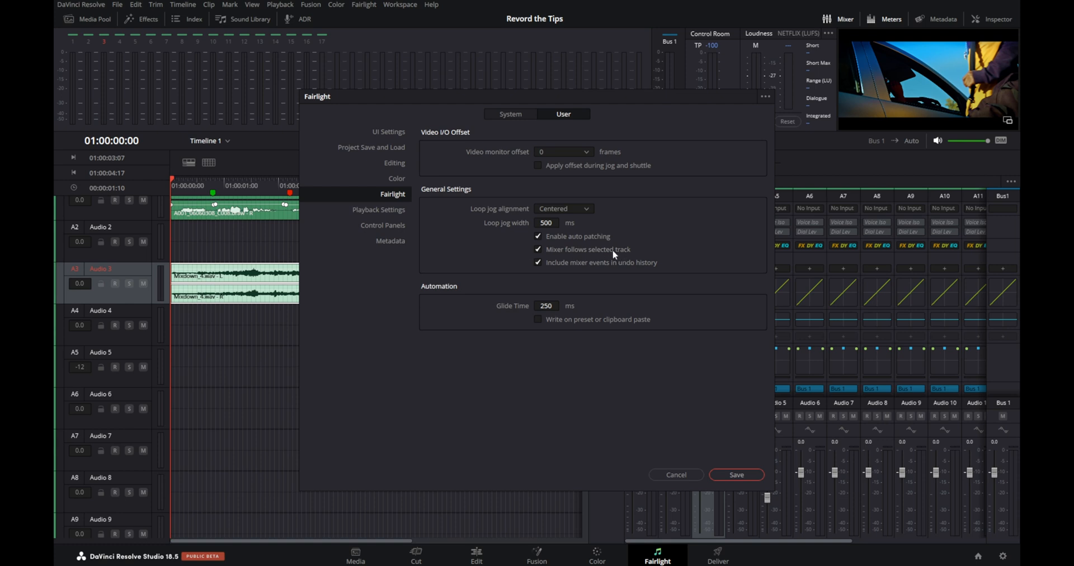
click(725, 477)
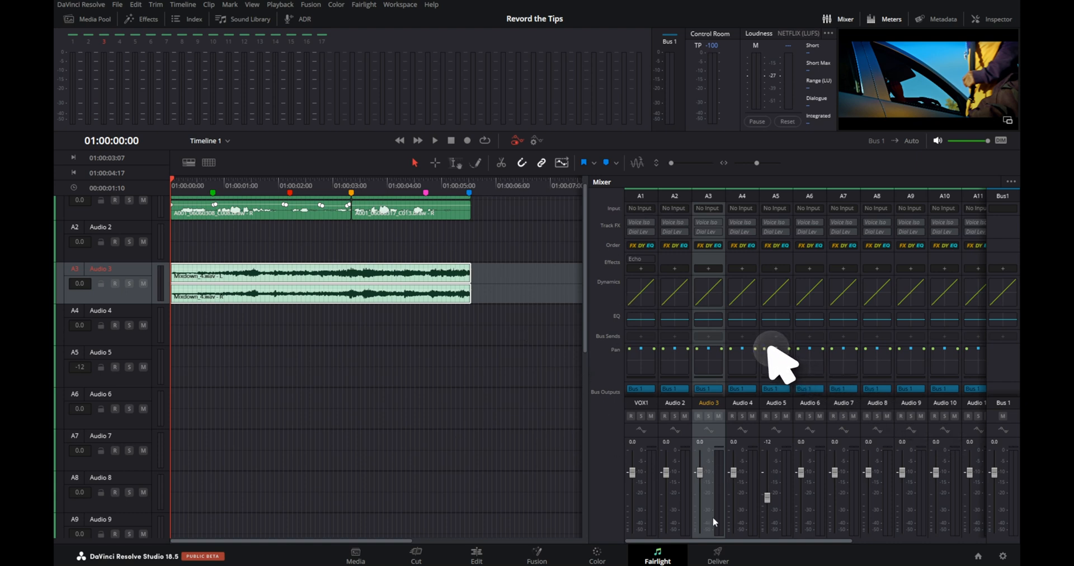
Step: Float the video viewer in its own window over the mixer and dock it back again
click(1007, 120)
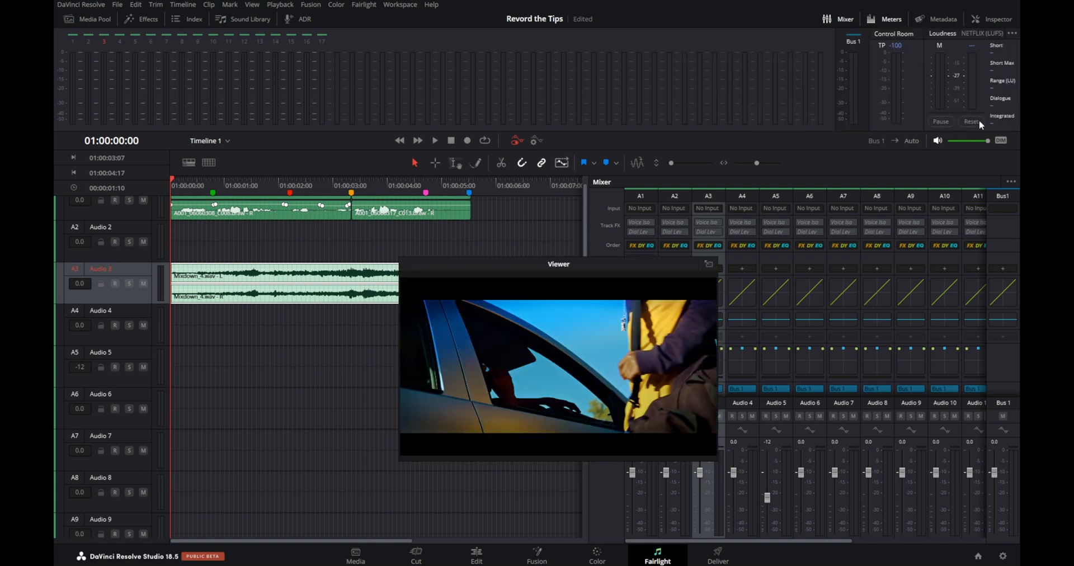
drag(583, 267, 760, 246)
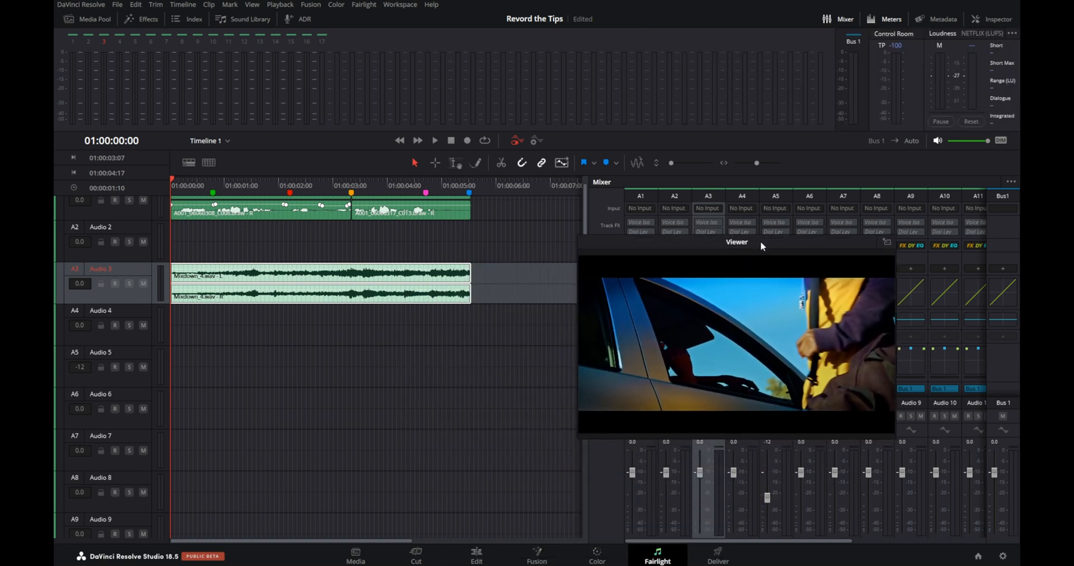
click(887, 243)
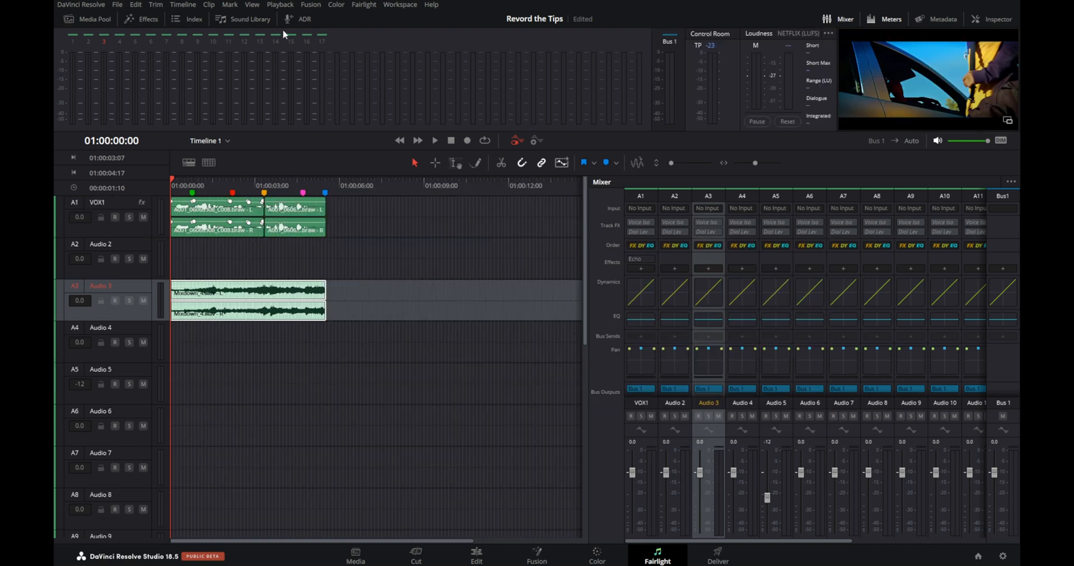
Step: Open the Media Pool and filter its clip list to show audio-only clips
click(98, 20)
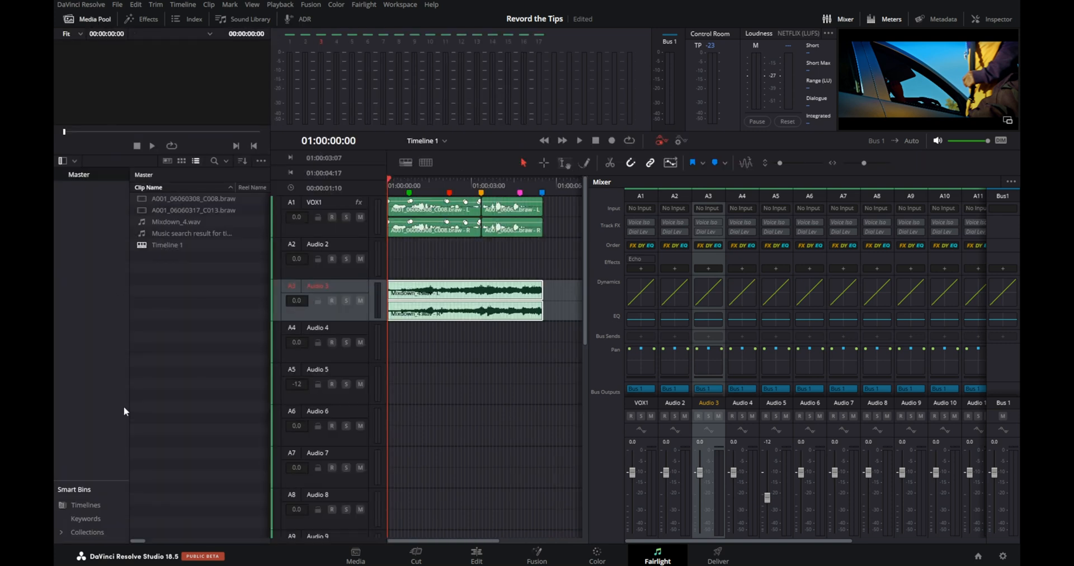
click(62, 160)
click(61, 161)
click(261, 161)
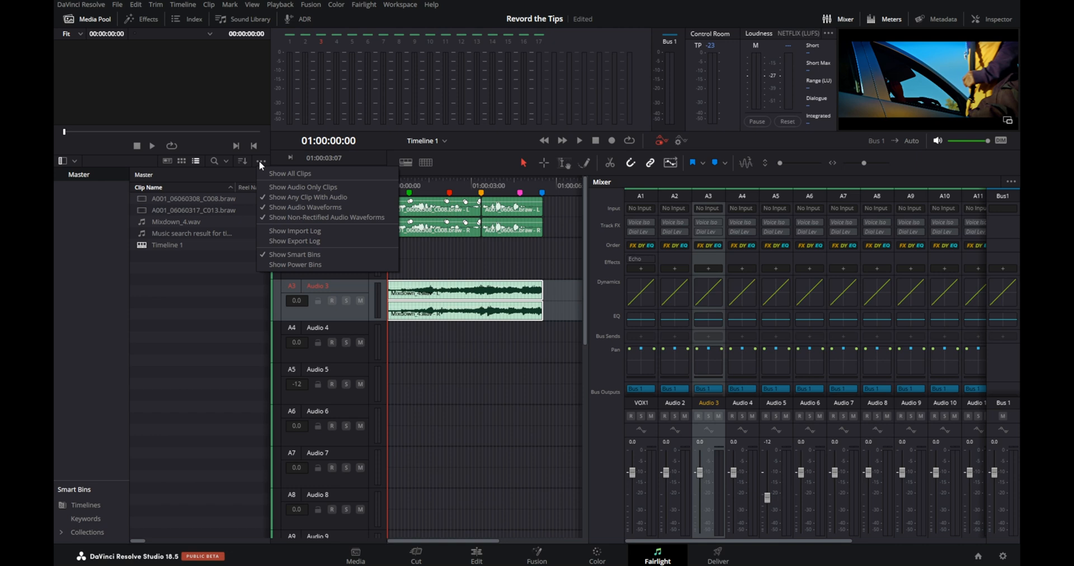
click(276, 189)
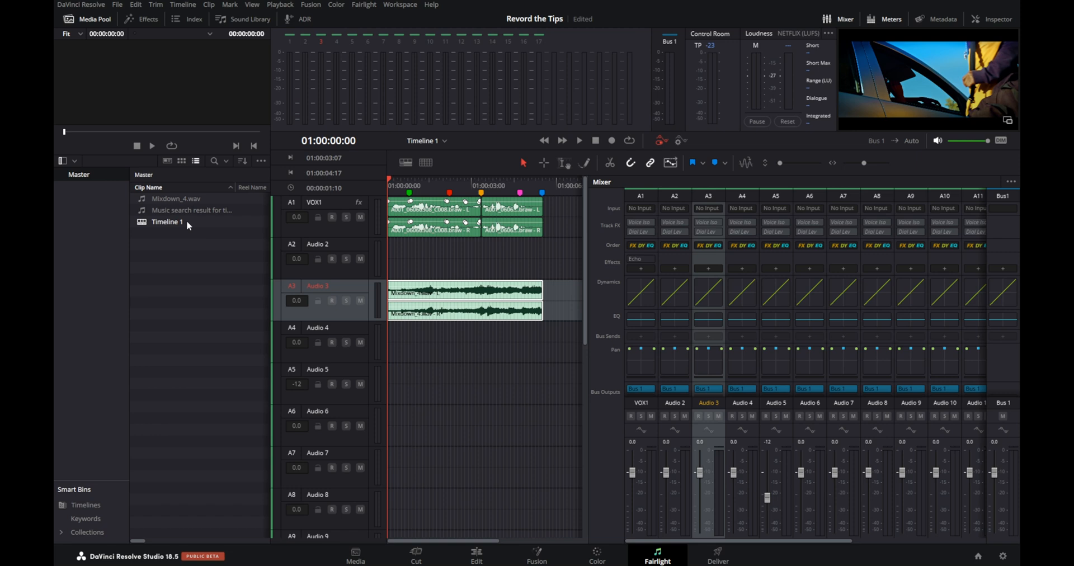
Step: Load Mixdown_4.wav from the Media Pool into the source preview and scrub through its waveform
click(166, 199)
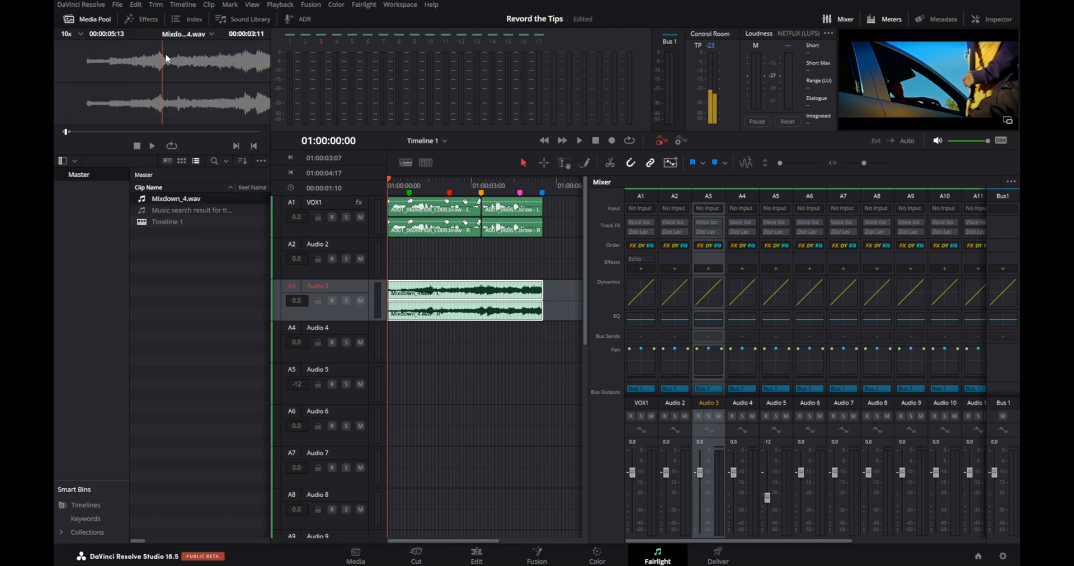
click(80, 34)
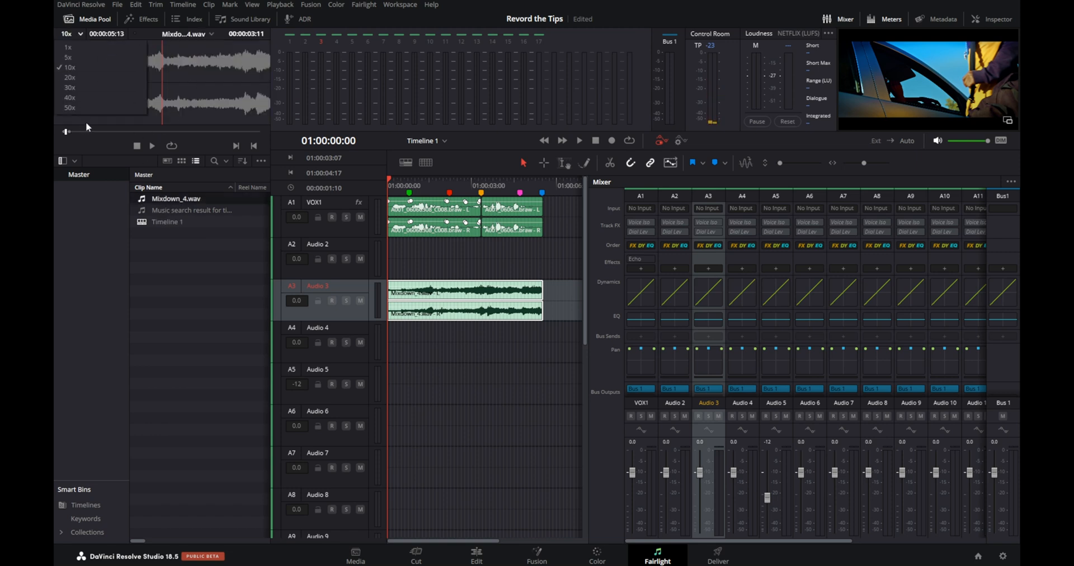
click(78, 48)
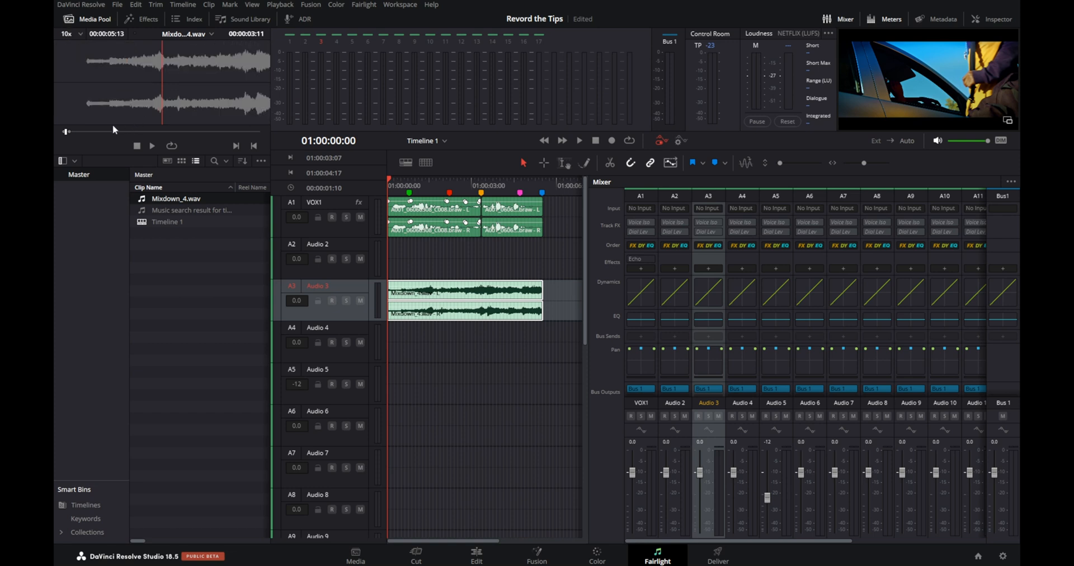
mouse_move(66, 133)
mouse_down()
mouse_move(87, 130)
mouse_move(65, 132)
mouse_up()
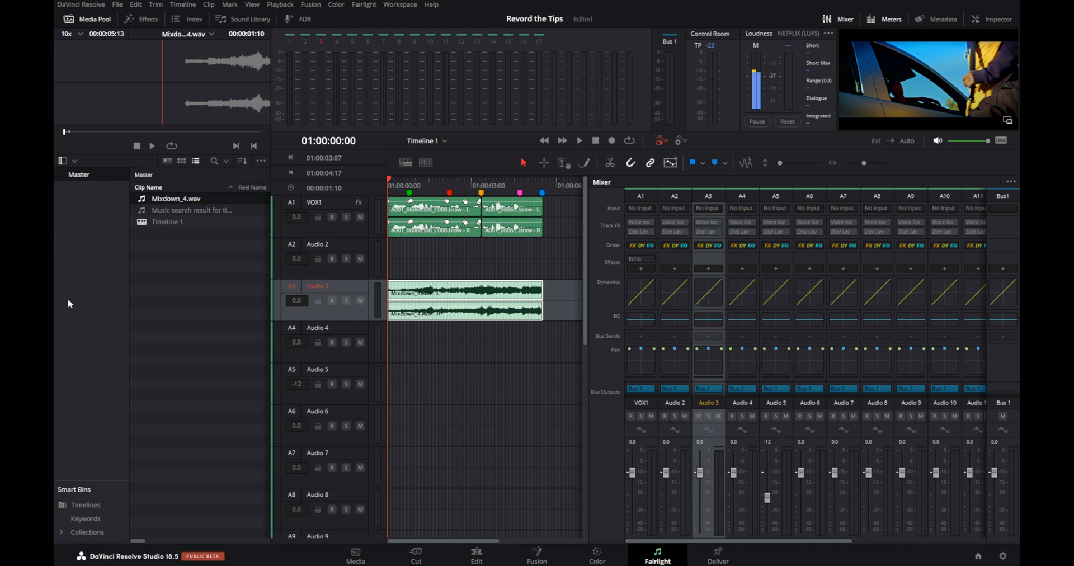
Step: Switch the Media Pool through the thumbnail and metadata views and return it to list view
click(181, 161)
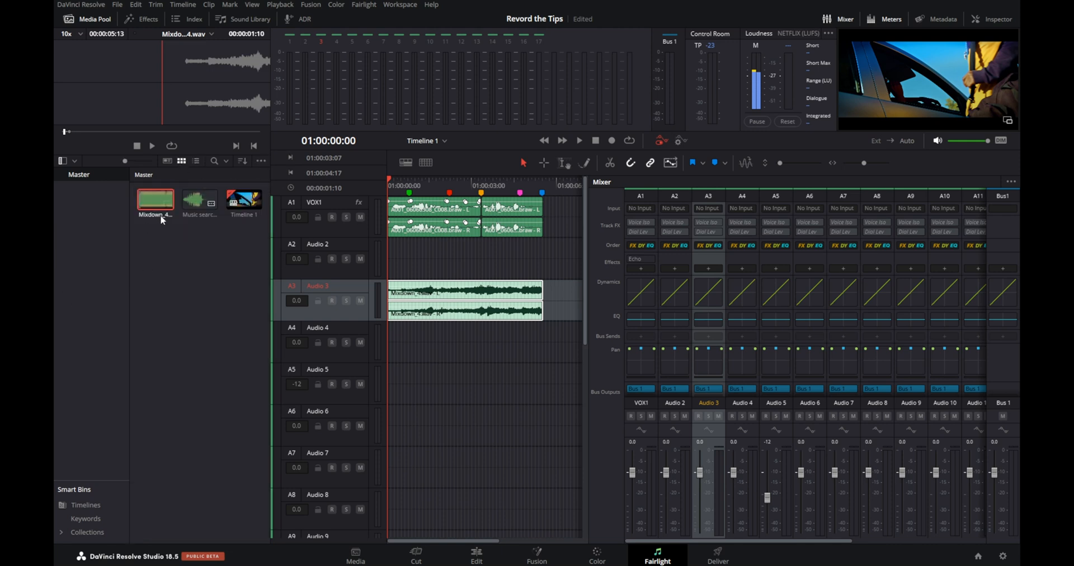
click(165, 162)
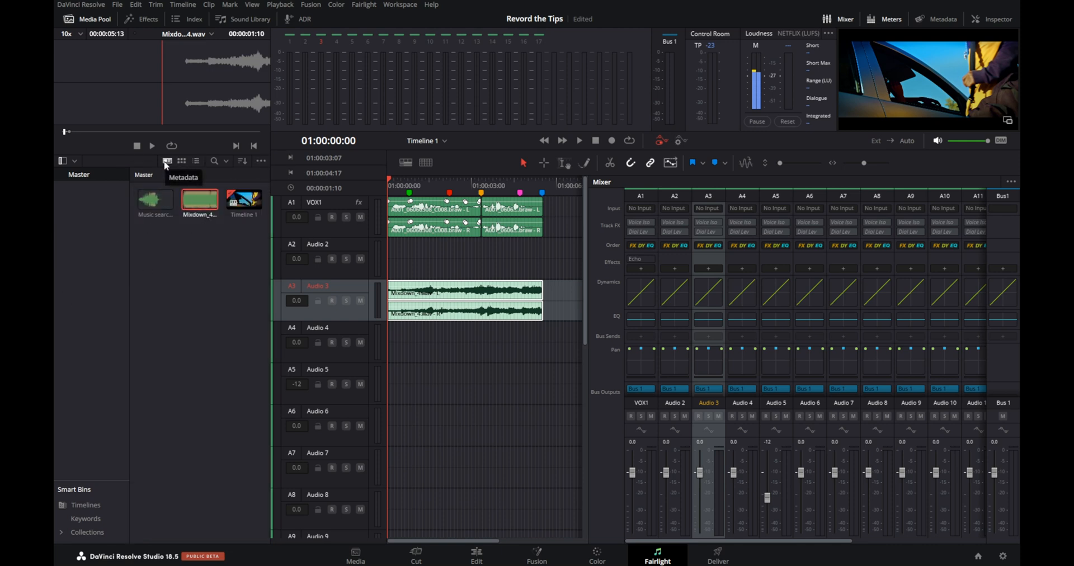
click(195, 161)
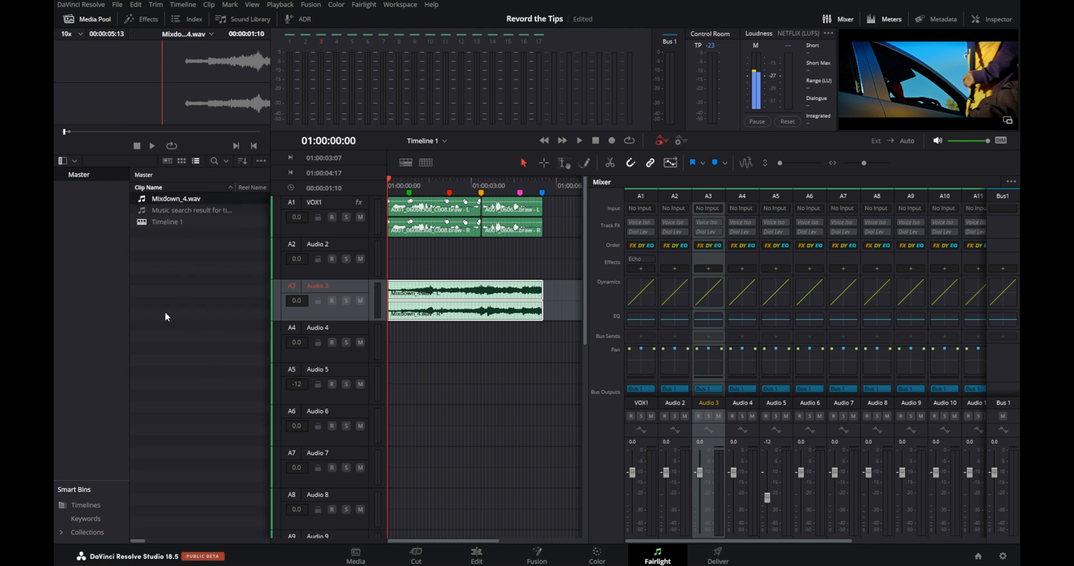
drag(185, 199, 247, 205)
Step: Apply the Fairlight FX Echo to the second clip on the VOX1 track, keeping its default settings
click(142, 19)
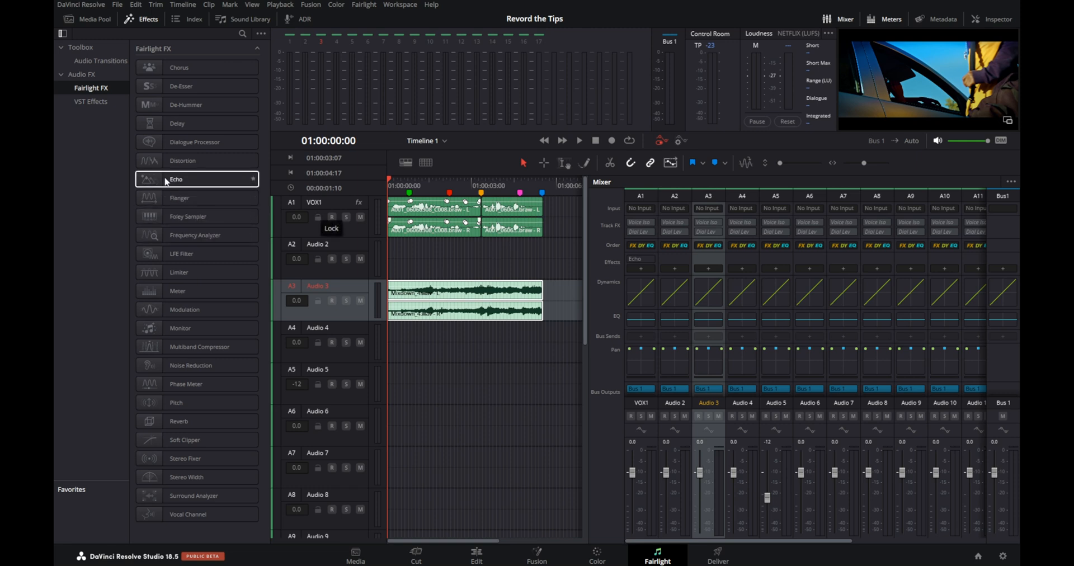
drag(153, 178, 503, 234)
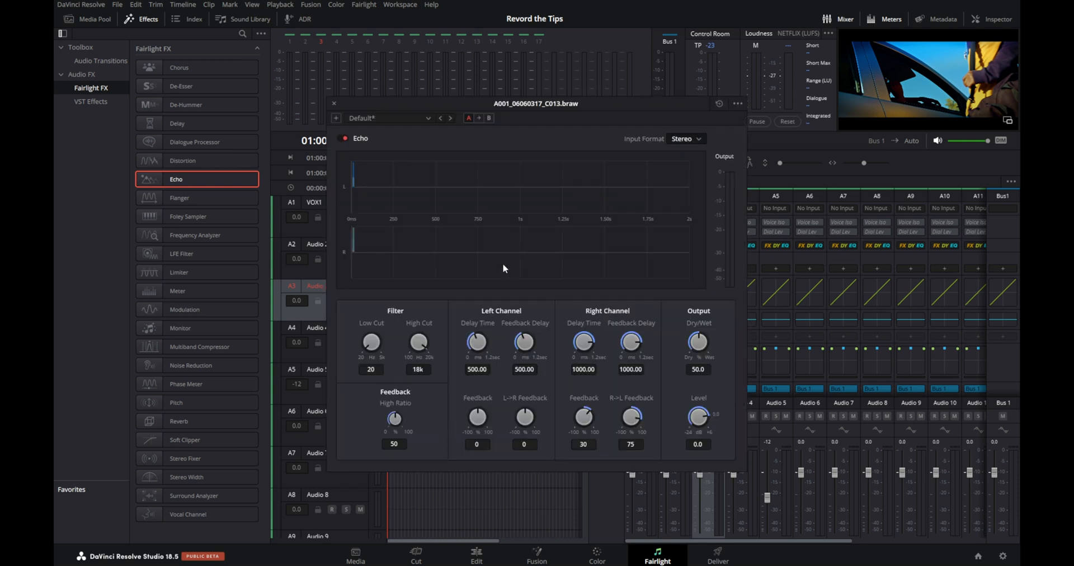
click(335, 104)
Step: Solo the VOX1 track and play from the start of the second clip to hear the Echo effect
drag(492, 186, 484, 186)
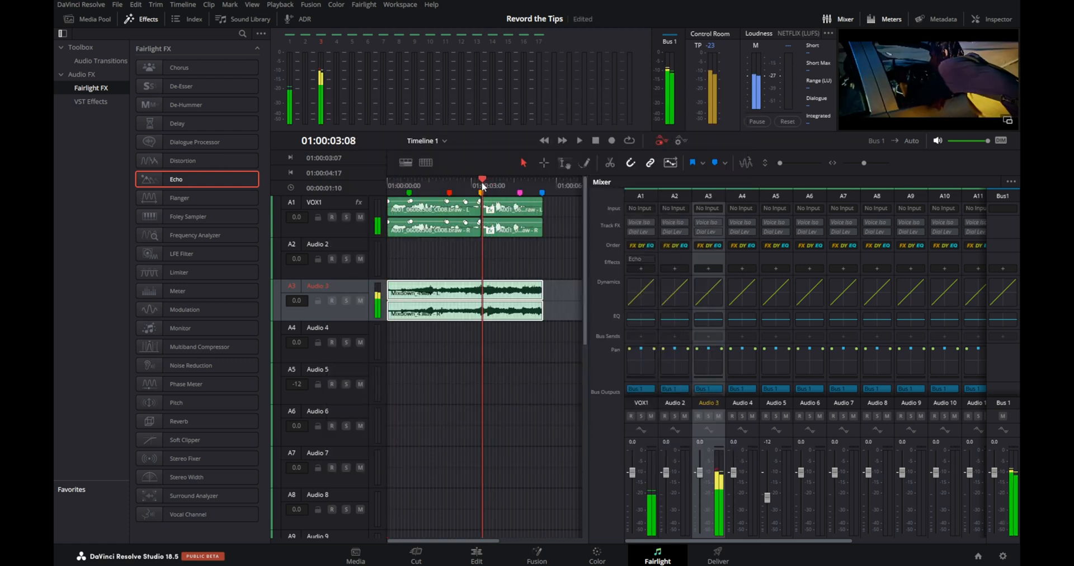
click(345, 217)
key(space)
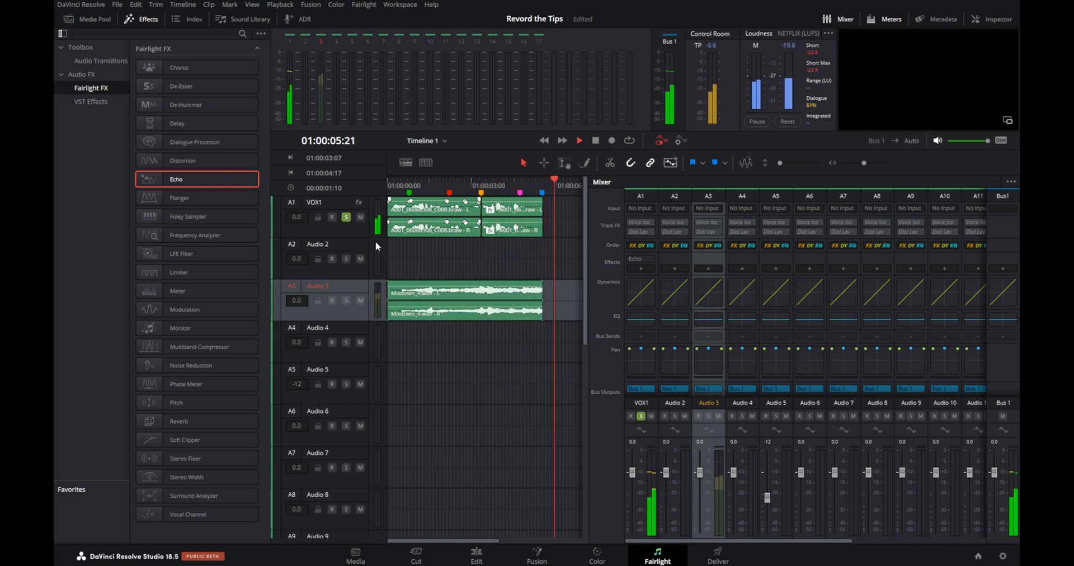
key(space)
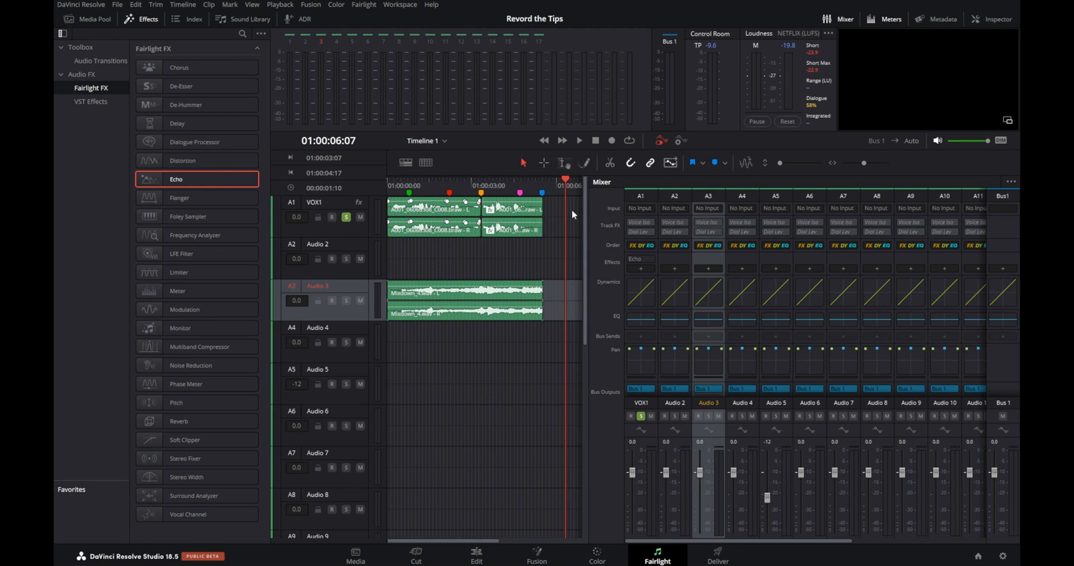
Step: Disable the Echo effect on the second VOX1 clip in the Inspector and deselect the clip
click(502, 237)
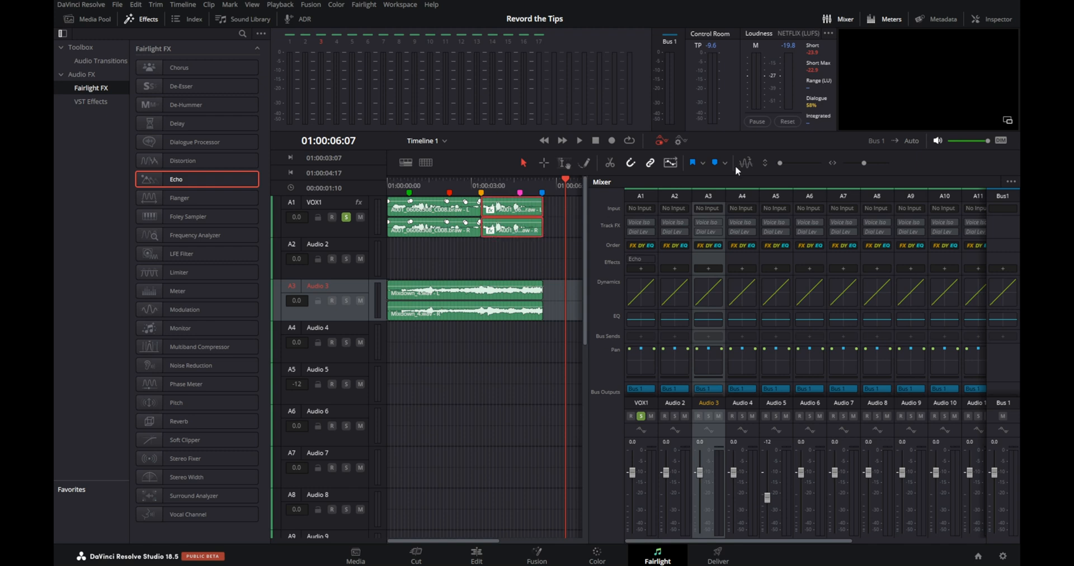
click(989, 20)
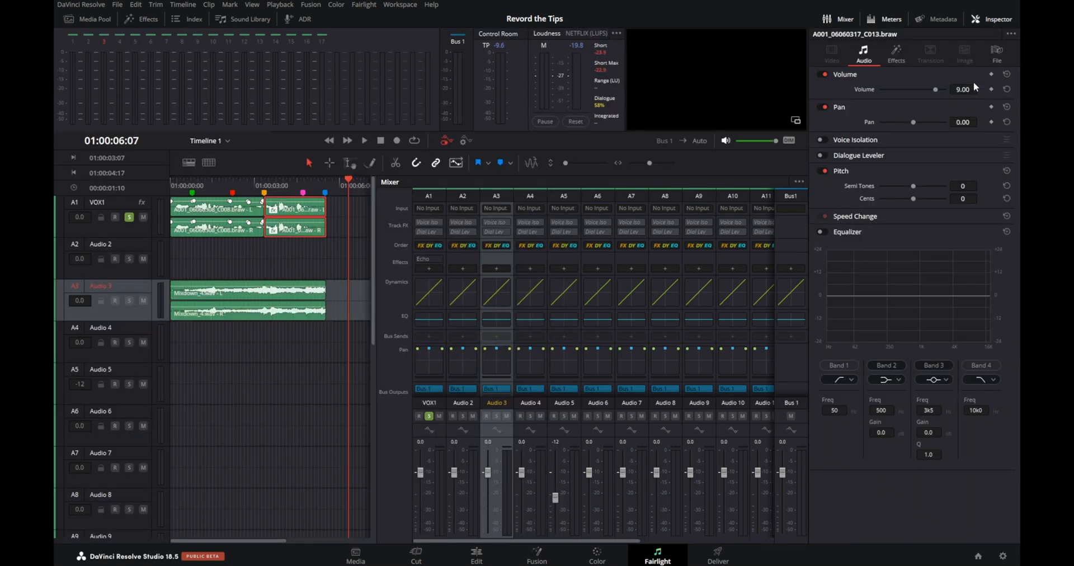
click(897, 53)
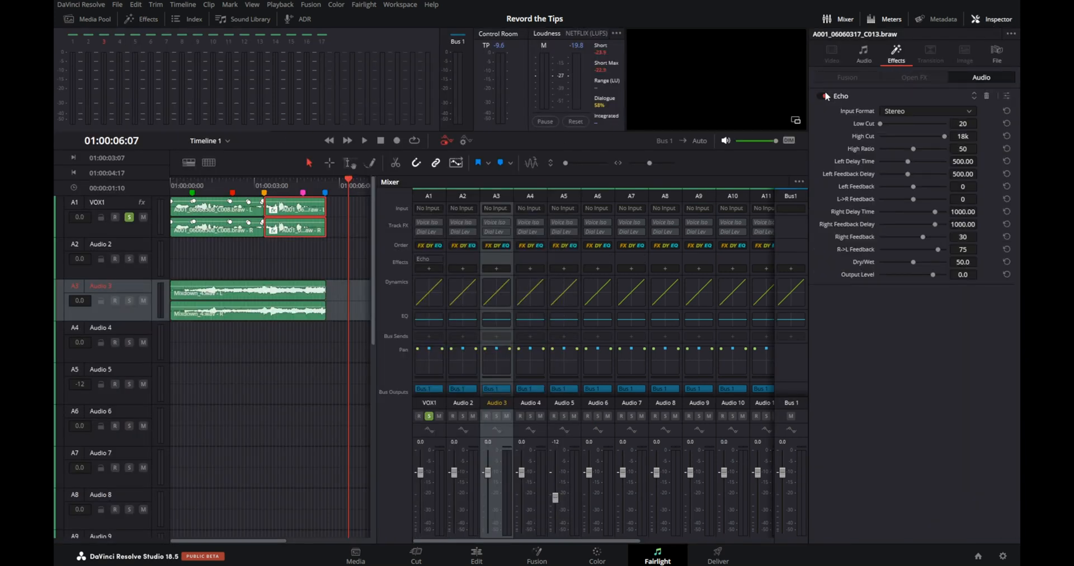
click(826, 96)
click(198, 248)
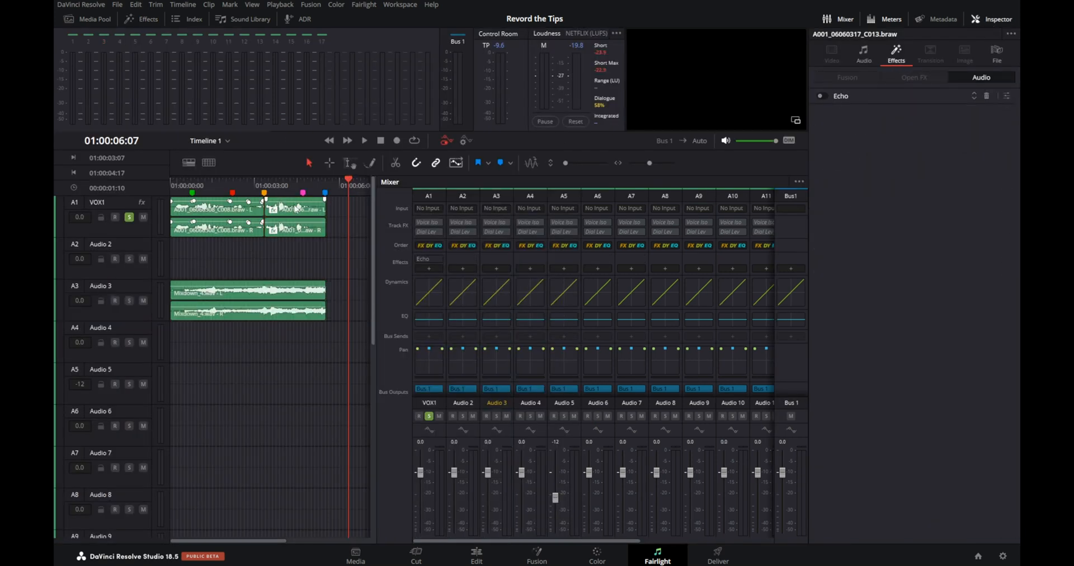
Step: Play the second VOX1 clip from its start again to audition it with the clip's Echo bypassed
drag(275, 183, 272, 181)
key(space)
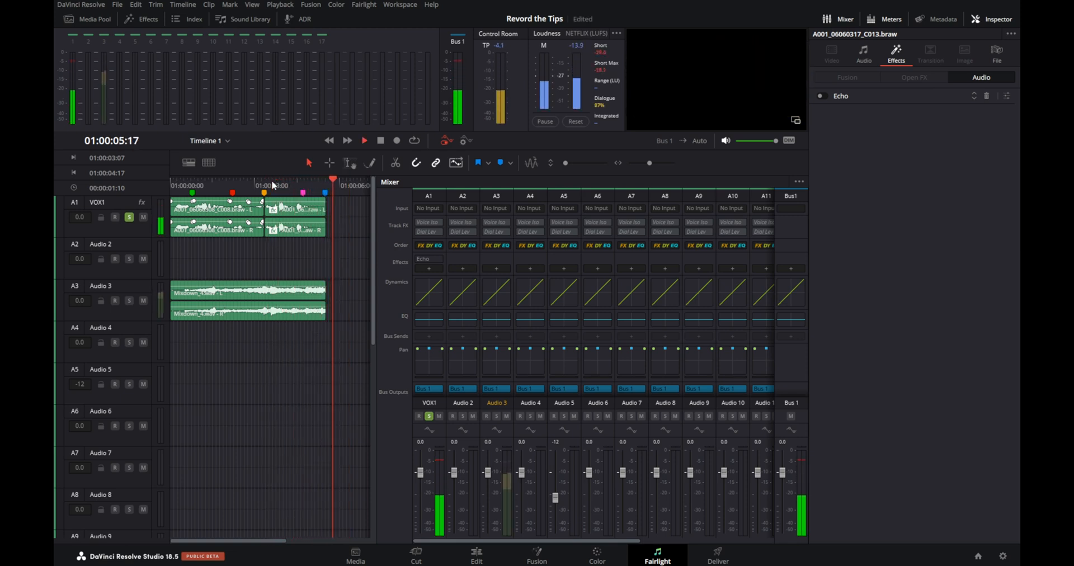
key(space)
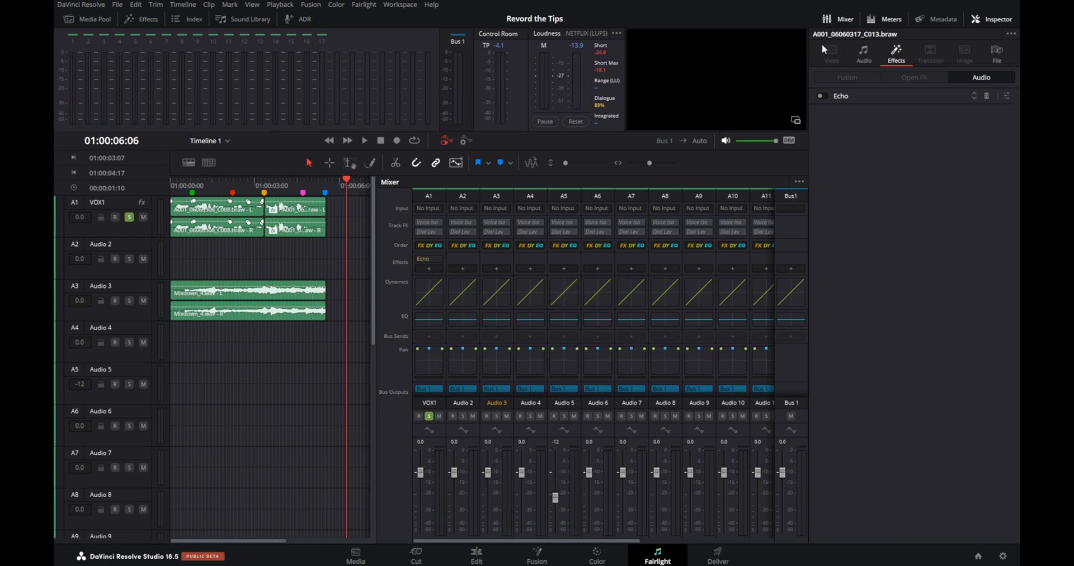
click(265, 190)
key(space)
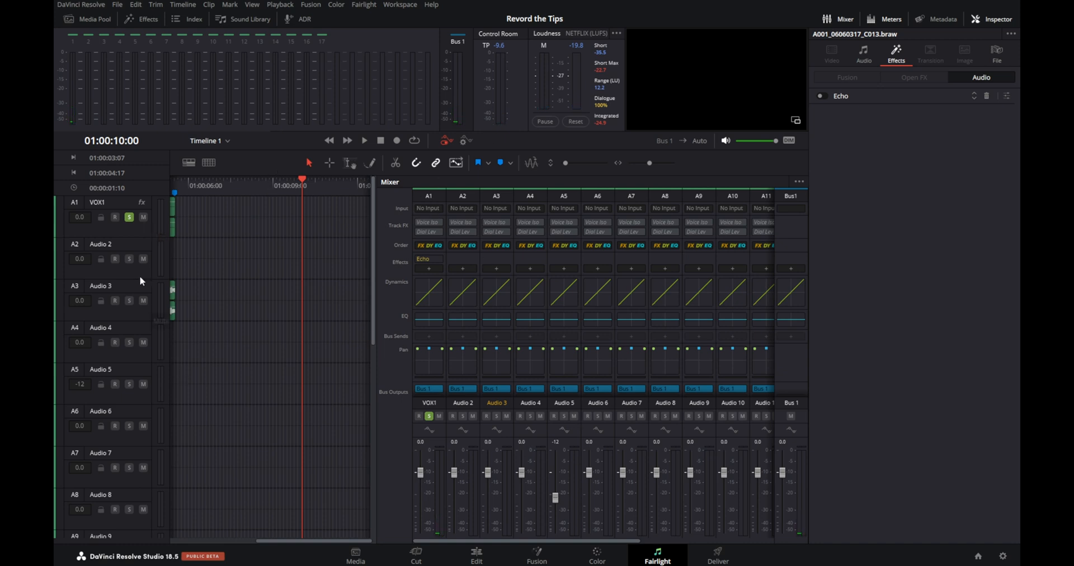
scroll(241, 261, left, 5)
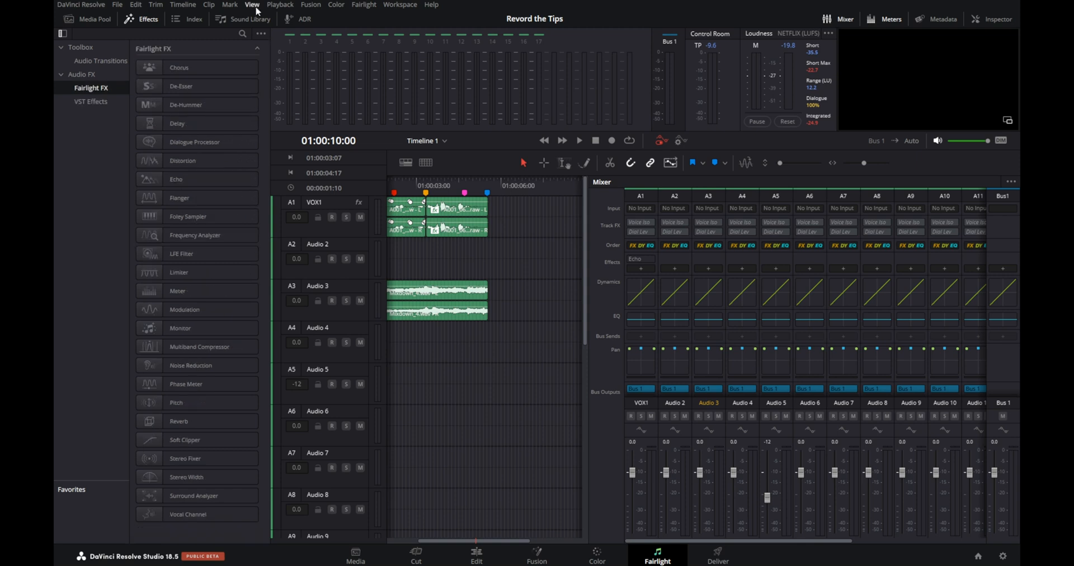
Step: Show the Edit Index in place of the effects library and jump to the first edit event
click(185, 19)
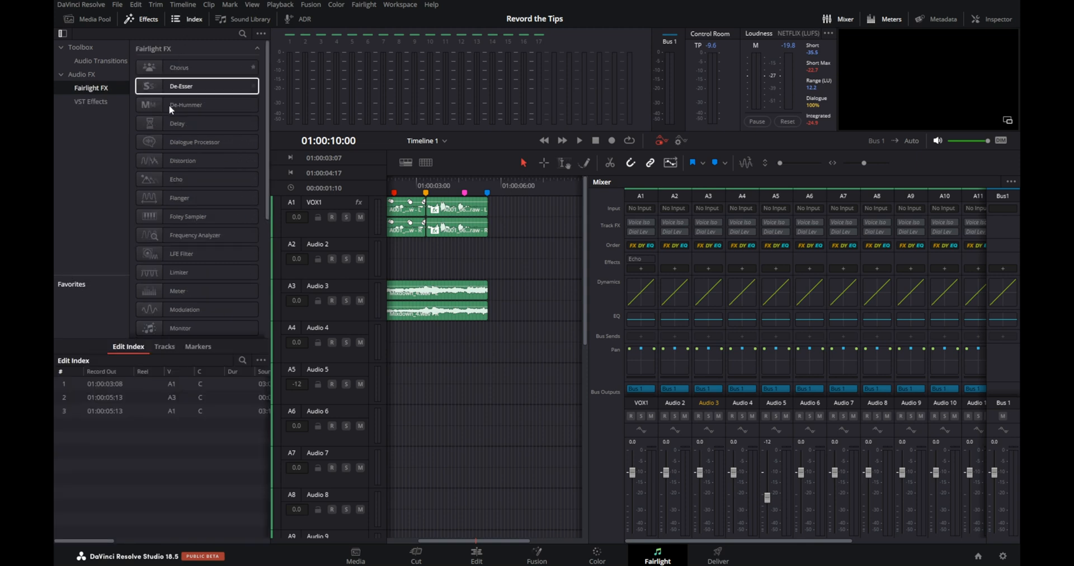
click(145, 21)
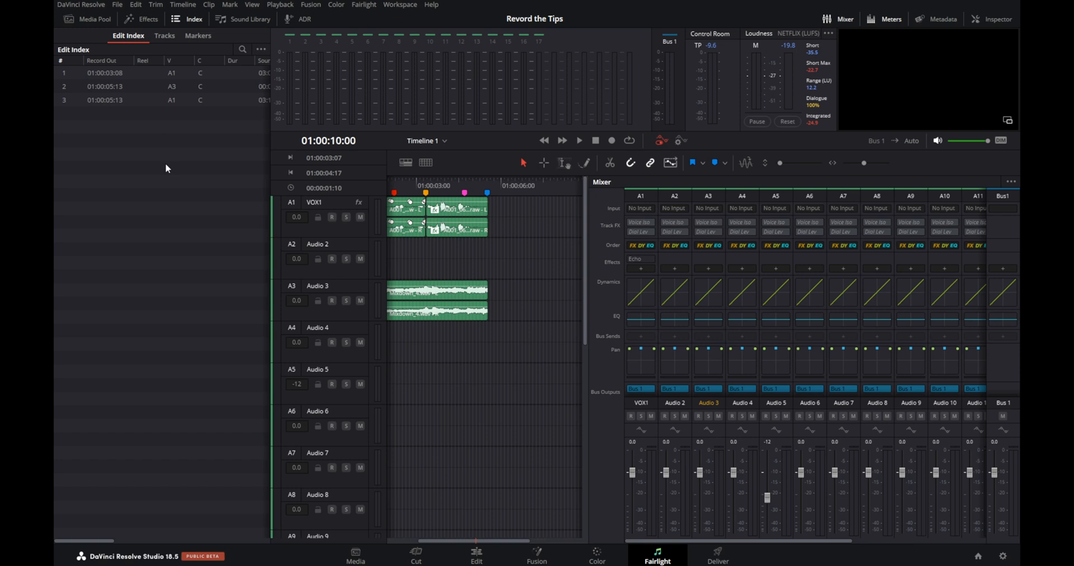
click(114, 77)
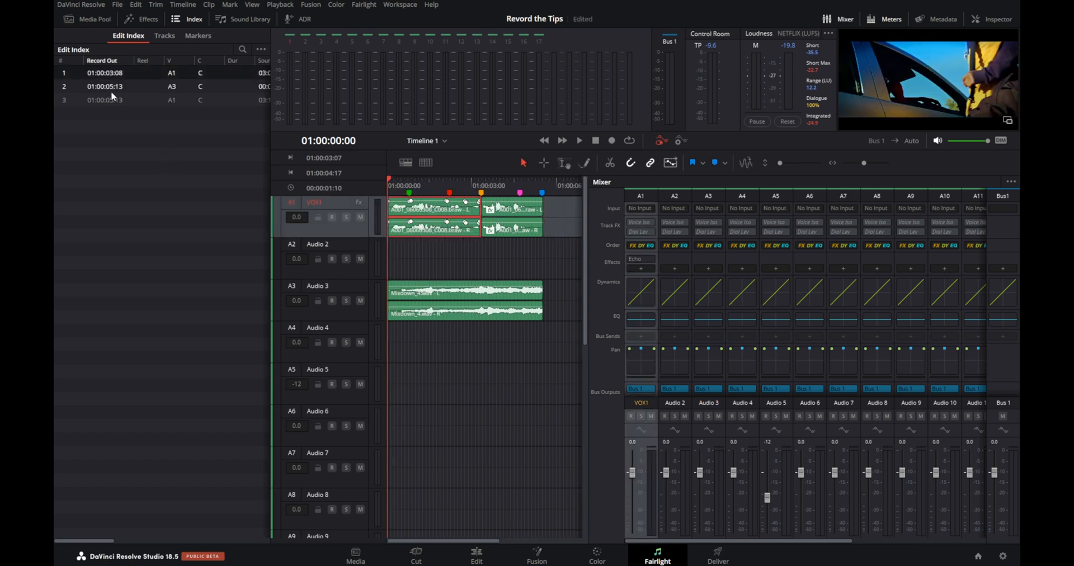
Step: Jump the playhead to the second and third edit events in the Edit Index
click(111, 88)
click(110, 102)
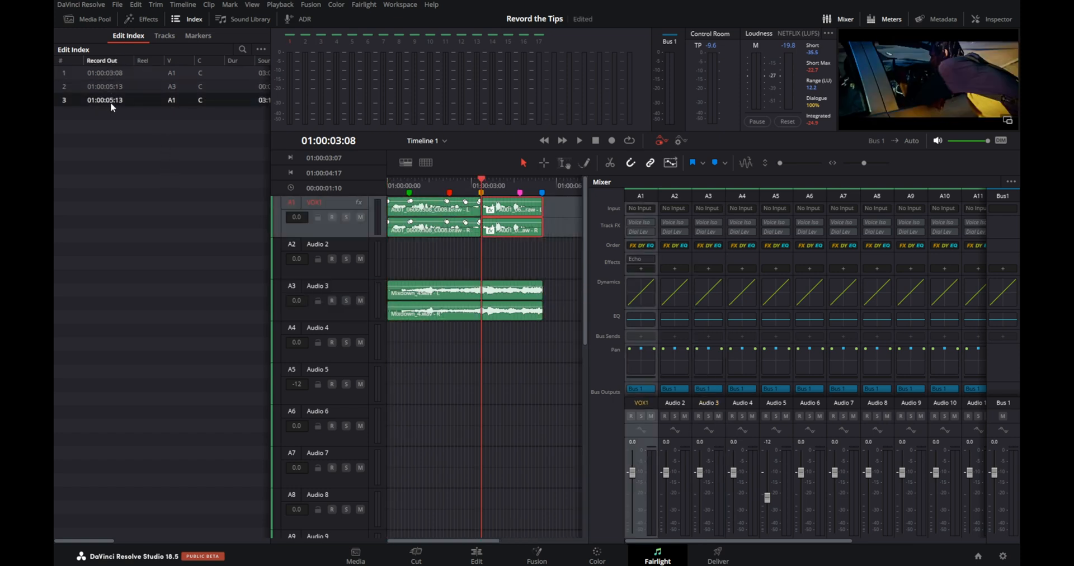
Step: Hide tracks Audio 2 through Audio 15 using the track index and show them again
click(165, 35)
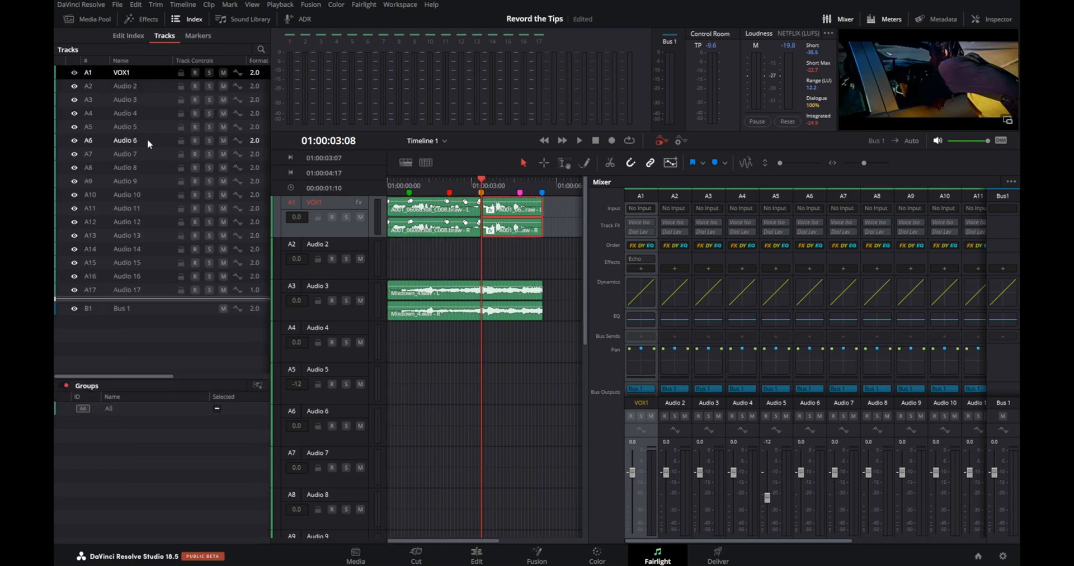
drag(74, 97, 71, 248)
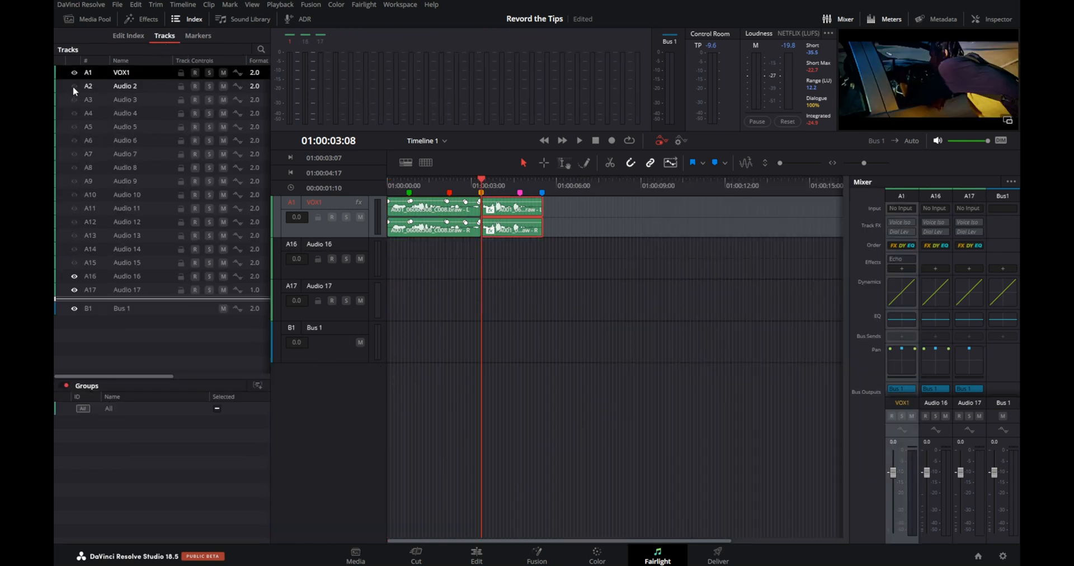
mouse_move(73, 86)
mouse_down()
mouse_move(72, 292)
mouse_move(74, 94)
mouse_up()
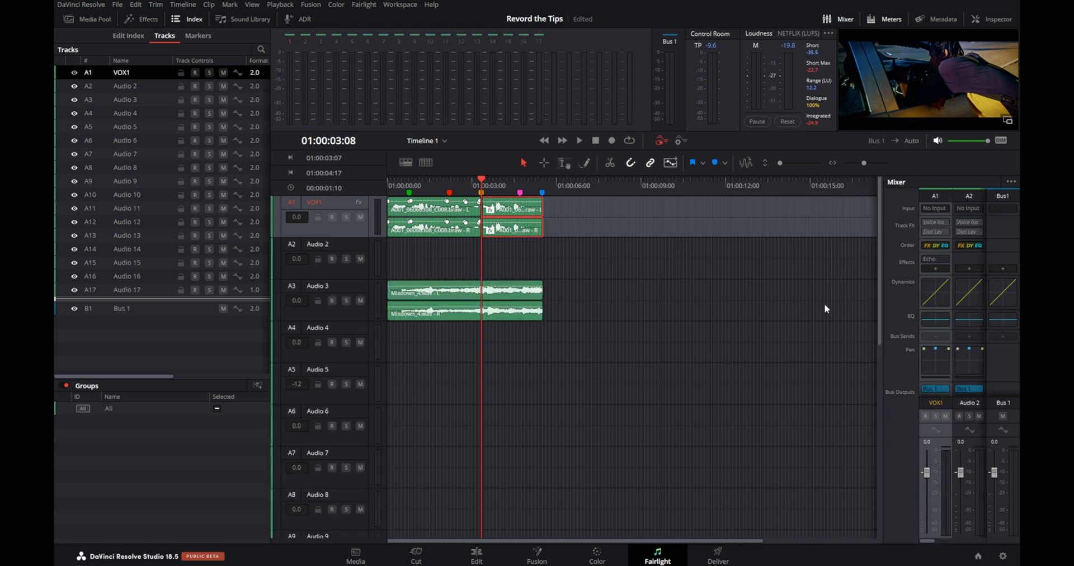
Step: Show the marker index and switch its Start TC and End TC columns on and back off
click(202, 38)
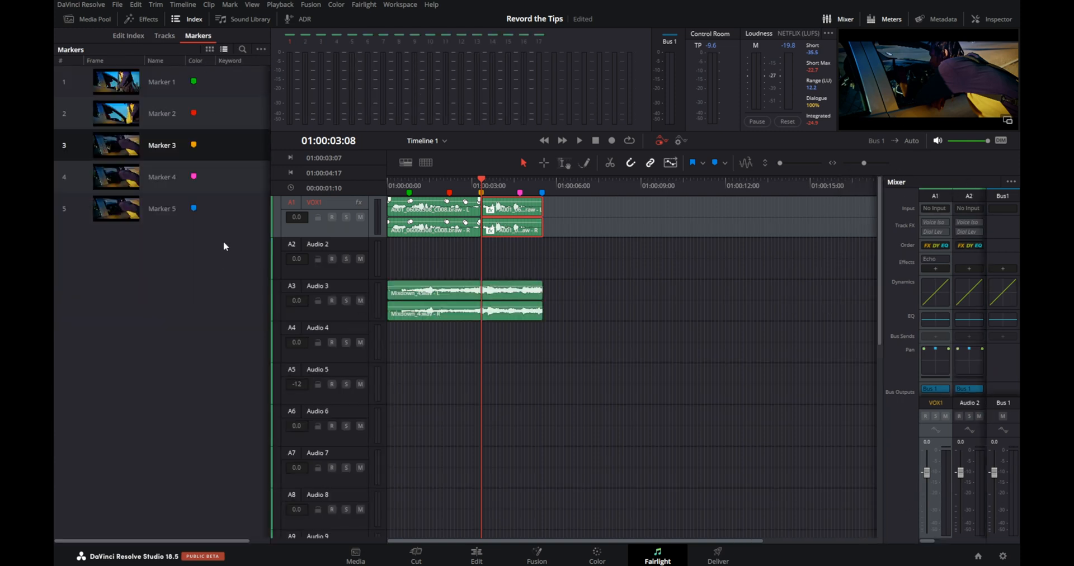
right_click(193, 59)
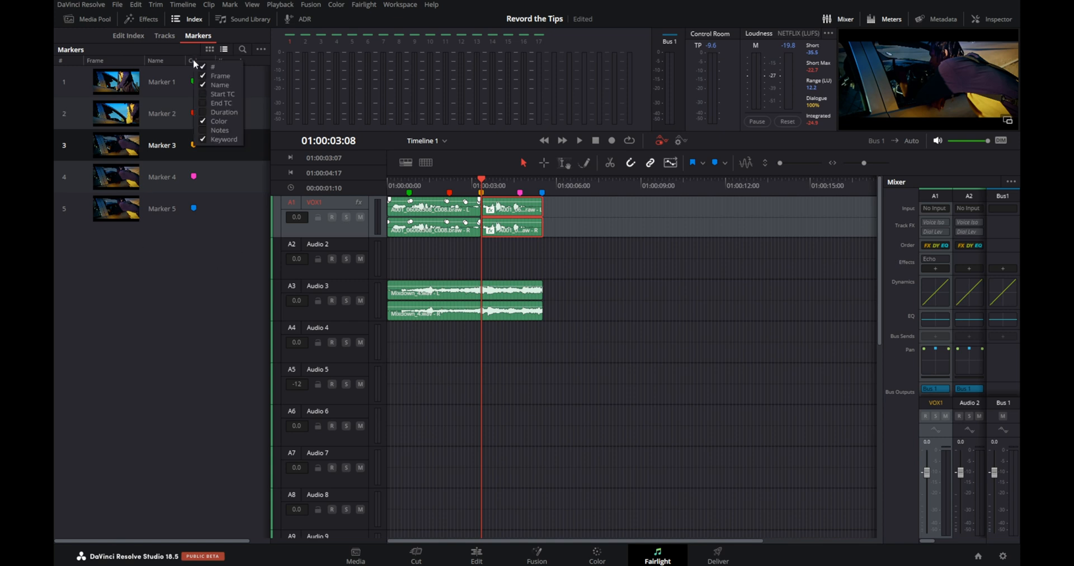
click(209, 94)
click(207, 104)
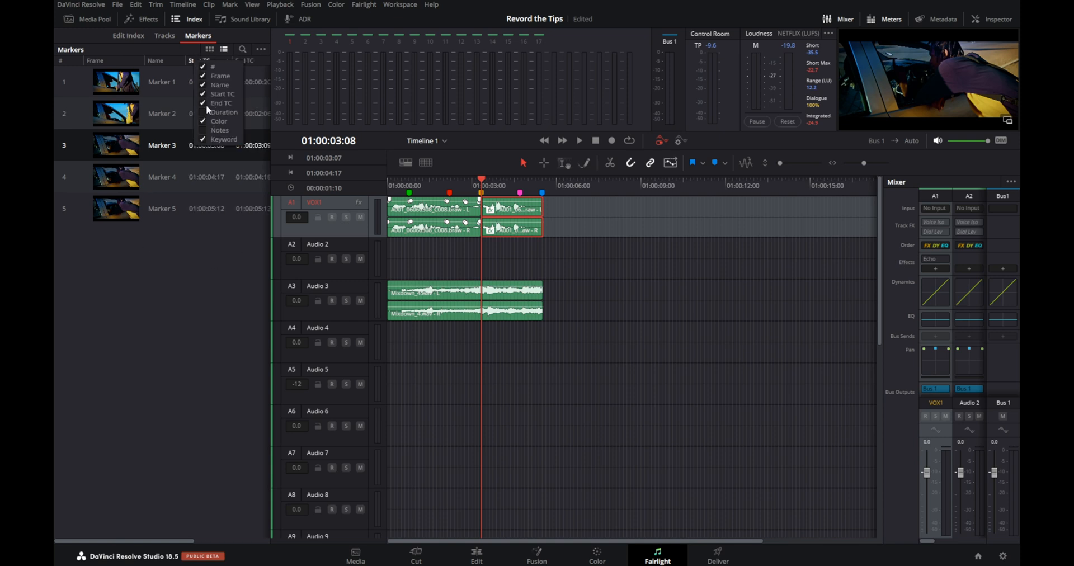
click(206, 103)
click(203, 93)
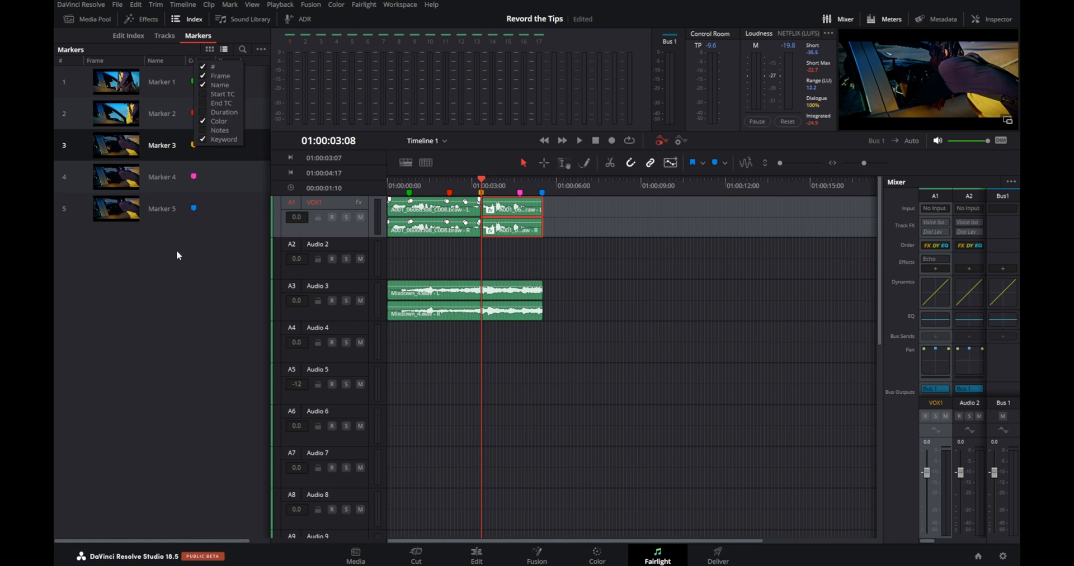
click(138, 318)
Step: Jump to Marker 1 from the marker list and step through the markers to Marker 4
click(166, 95)
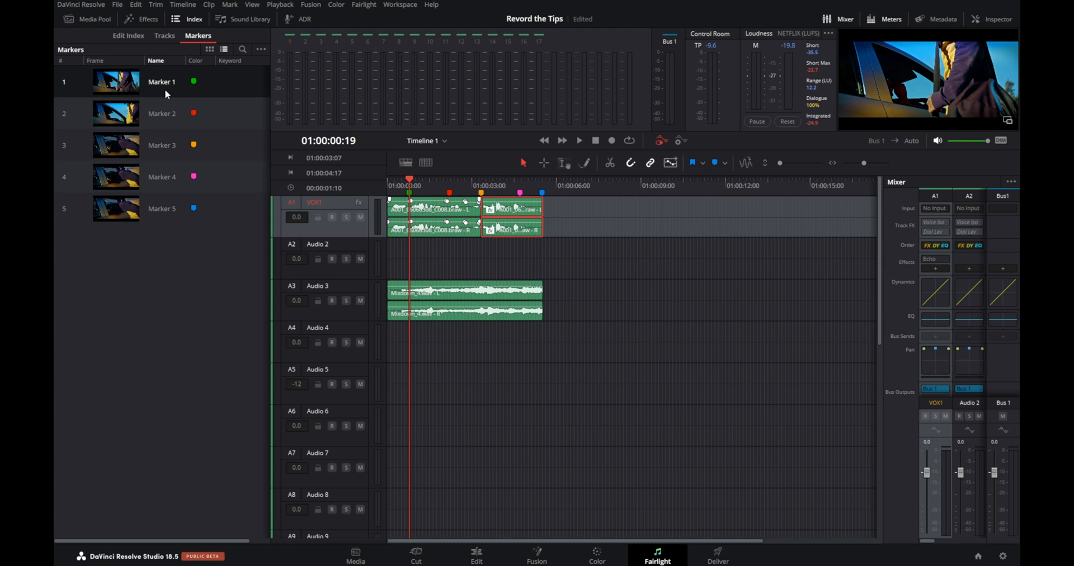
key(Down)
key(Down)
key(Down)
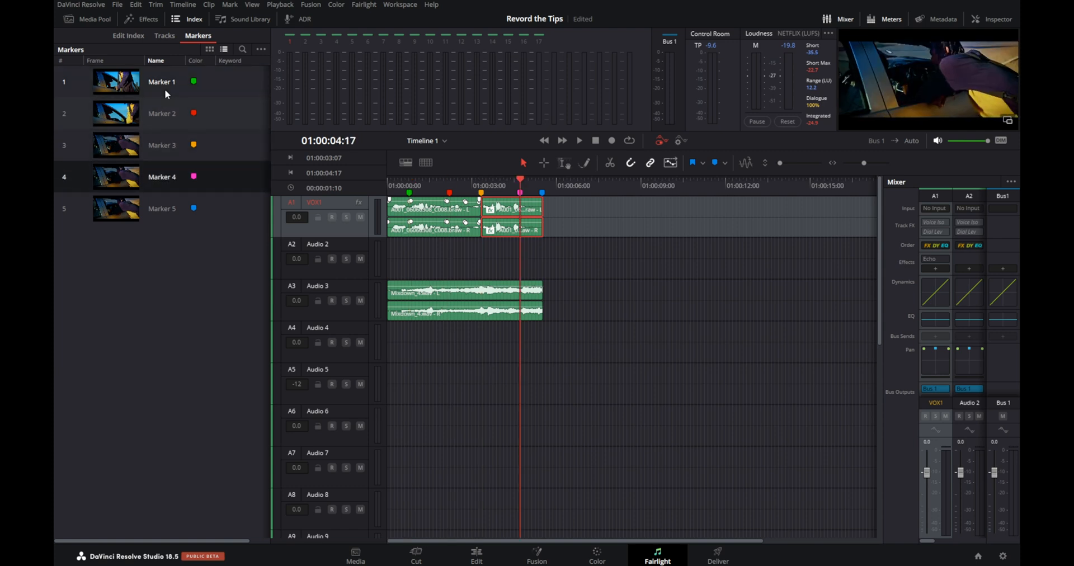
Step: Open the sound library and search the Fairlight Sound Library for HIT
click(227, 19)
click(130, 67)
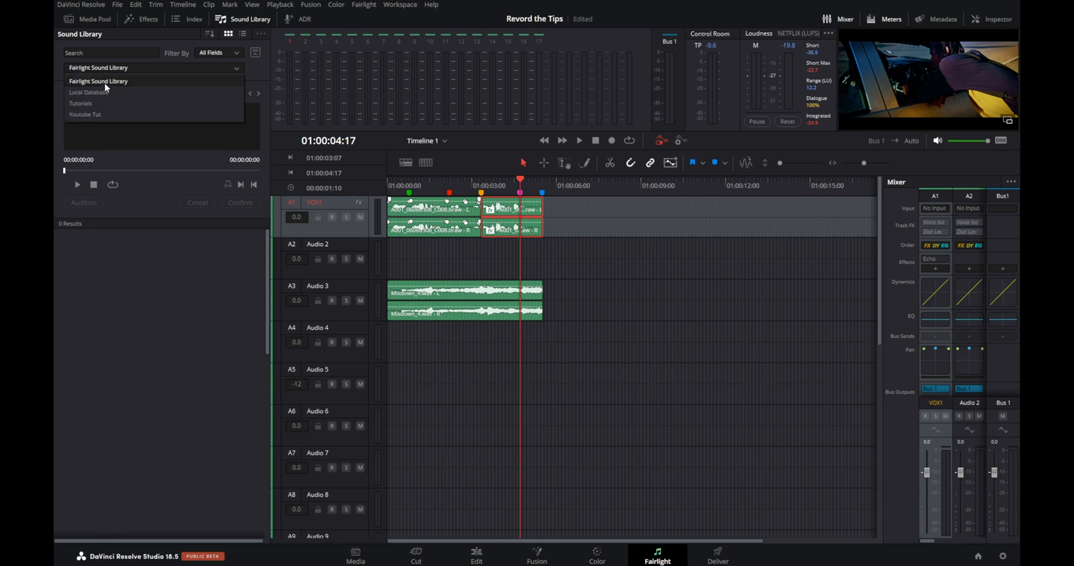
click(106, 83)
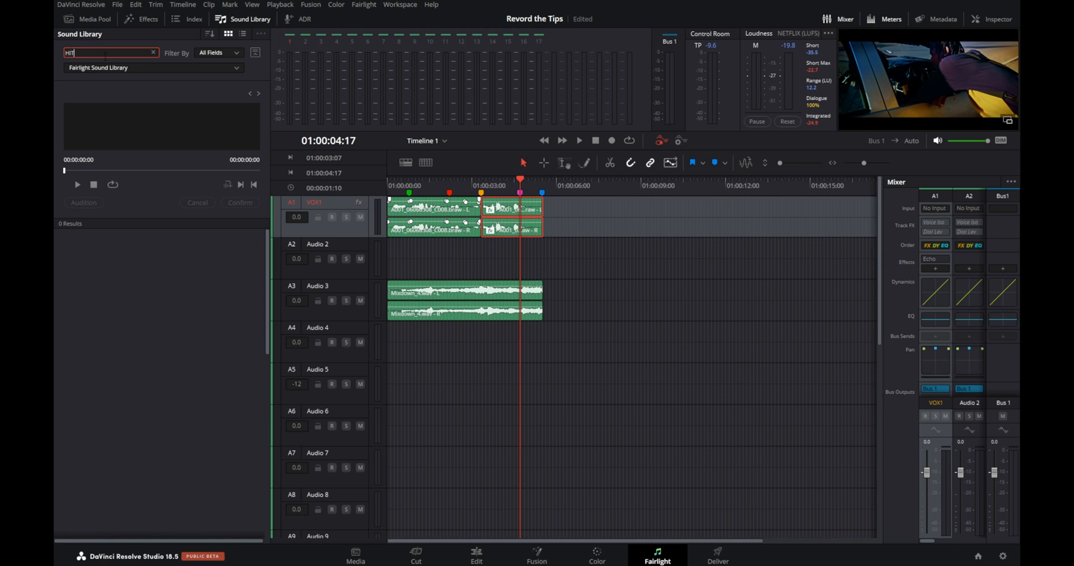
Step: Set an in point at 00:00:00:19 in Golf Club Hit Impact Glass.M and restart its audition on the Audio 5 track
drag(161, 176, 136, 174)
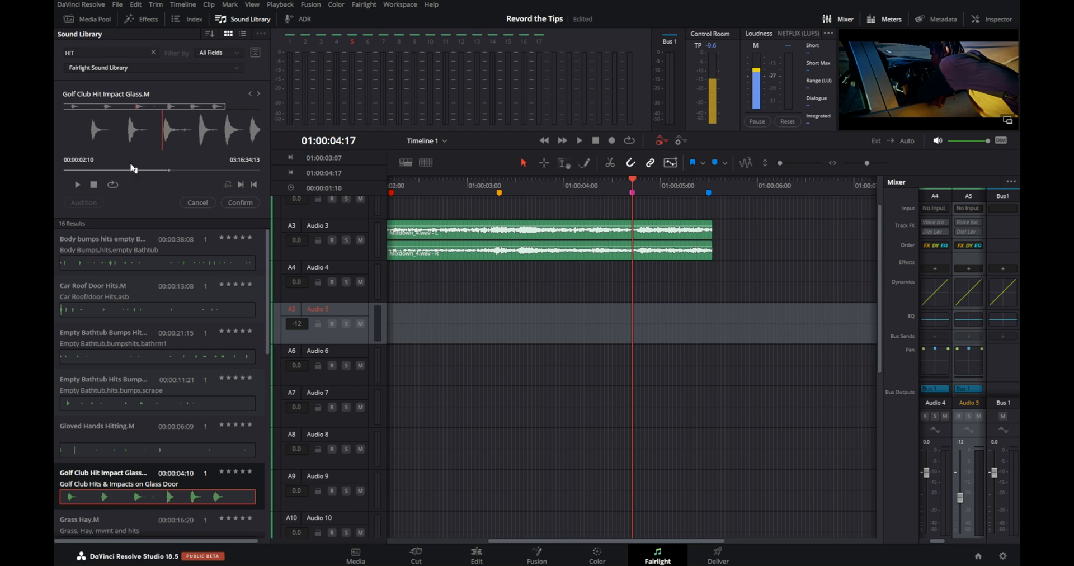
key(i)
click(187, 204)
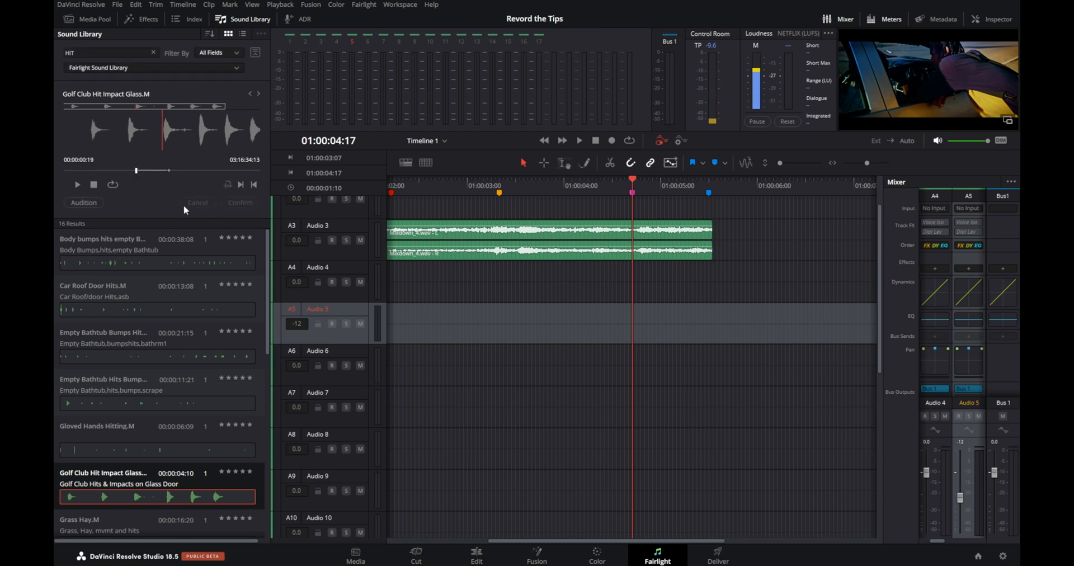
click(81, 205)
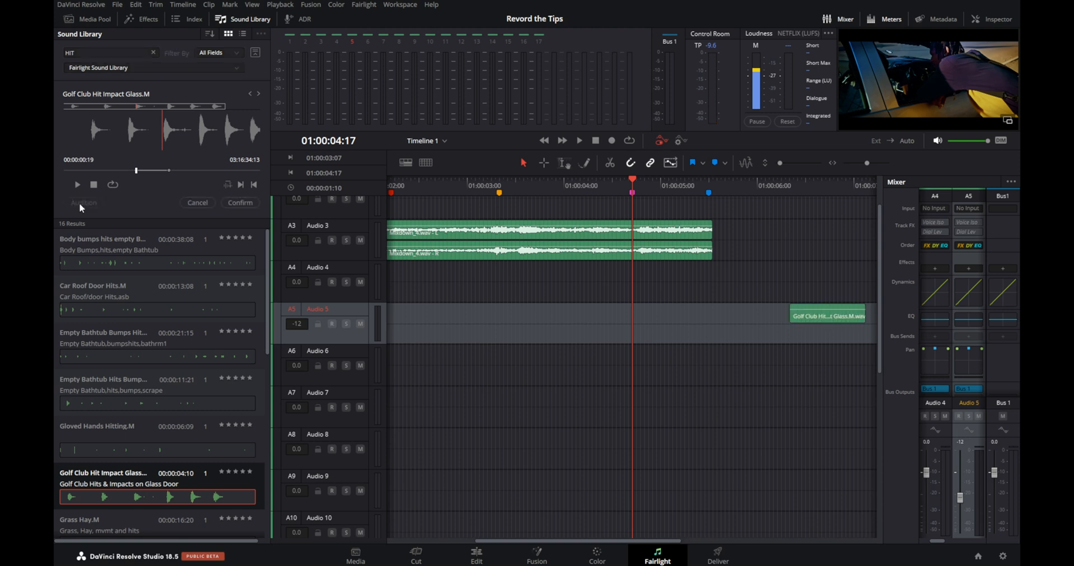
Step: Move the auditioned hit clip on Audio 5 to the pink marker at 01:00:04:17 and play across it
drag(808, 323, 643, 320)
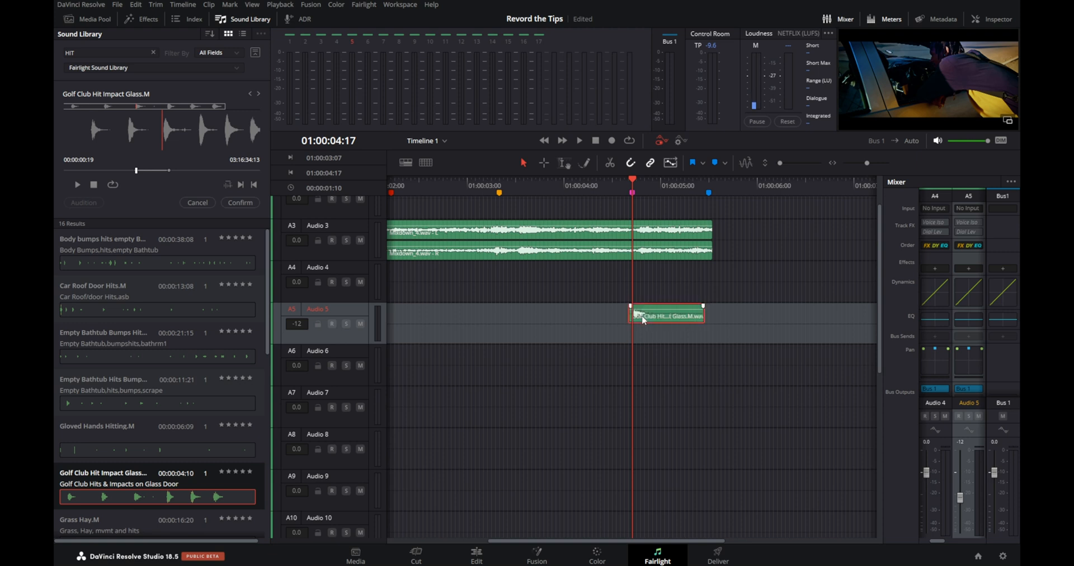
key(space)
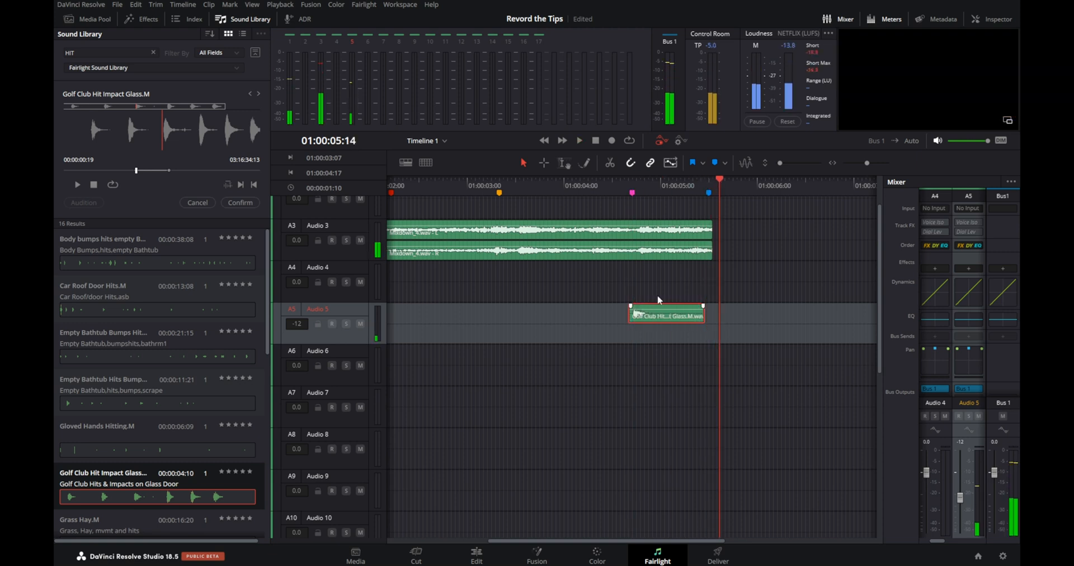
click(591, 190)
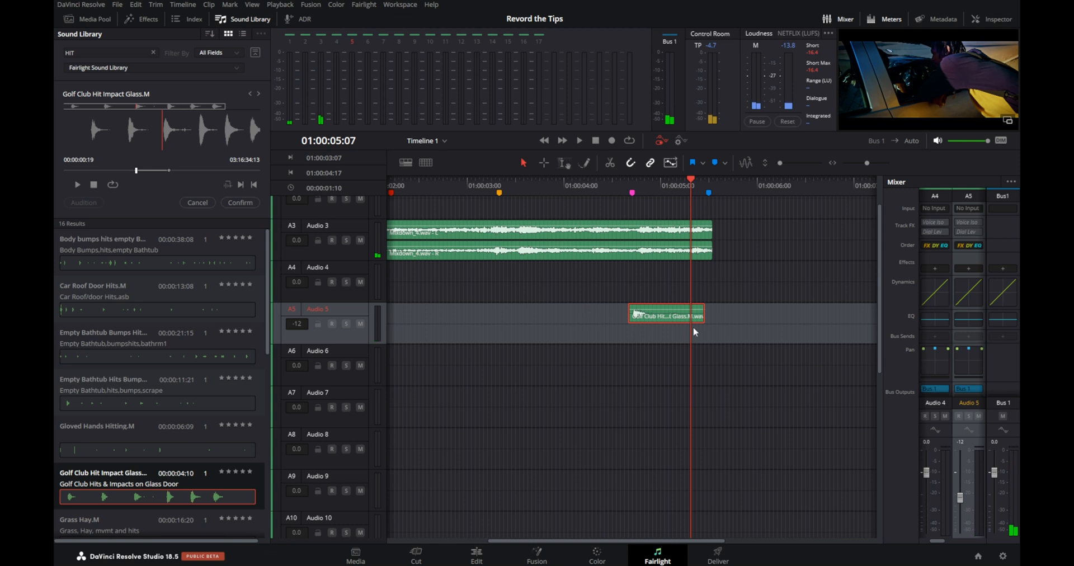
Step: Change the Audio 5 track type to Mono and deselect the track
right_click(353, 344)
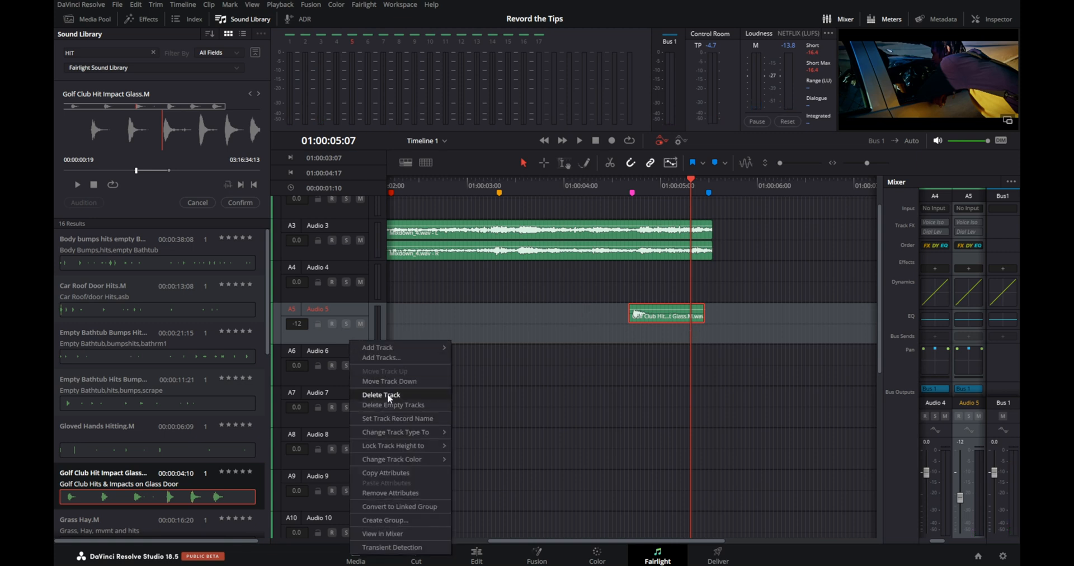
mouse_move(417, 431)
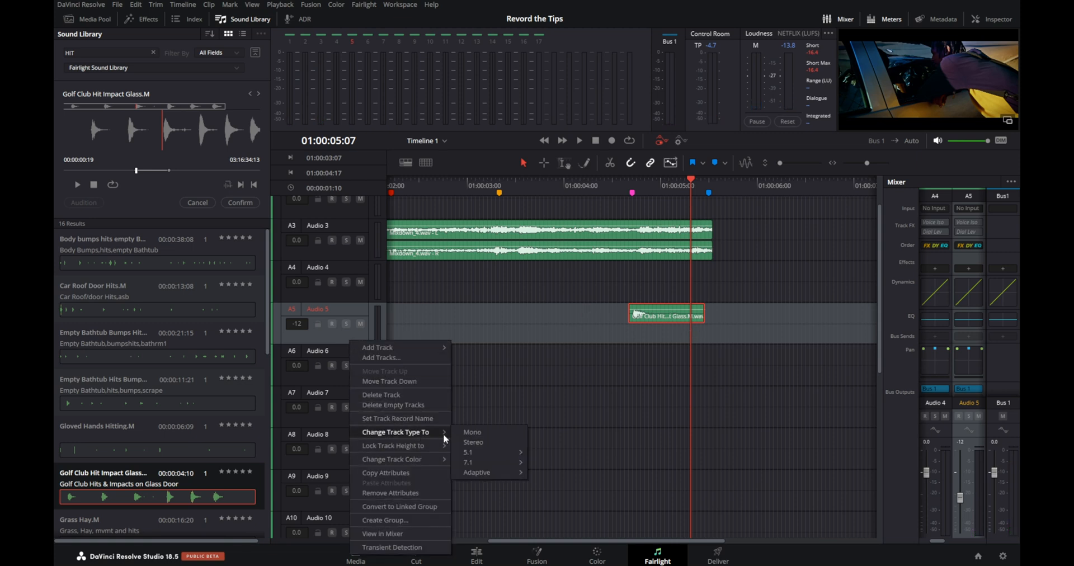
click(467, 433)
click(697, 375)
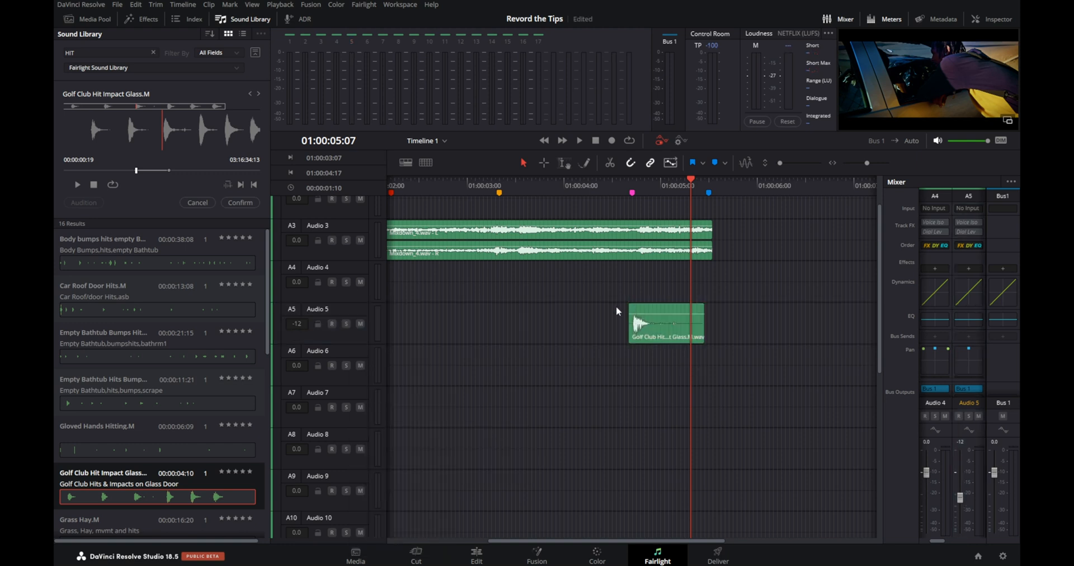
Step: Play the hit clip in the mix and again with Audio 5 soloed, and confirm the auditioned sound
click(614, 194)
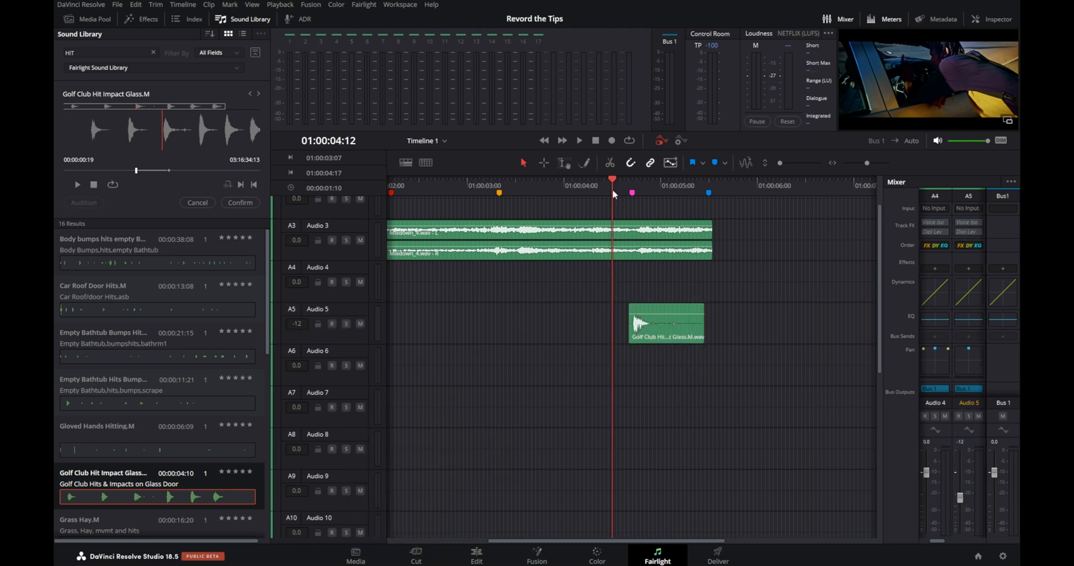
key(space)
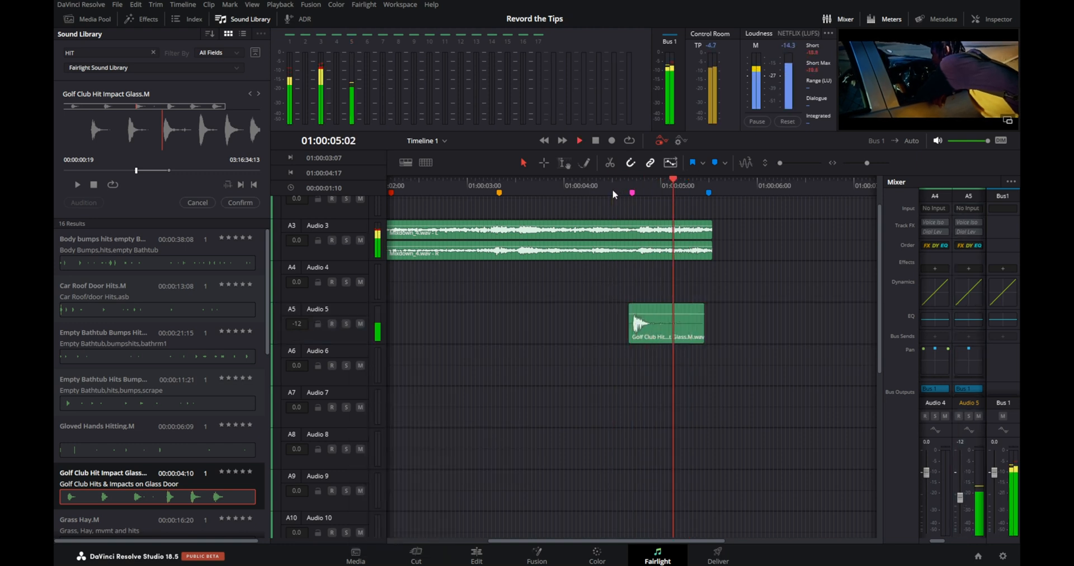
click(346, 324)
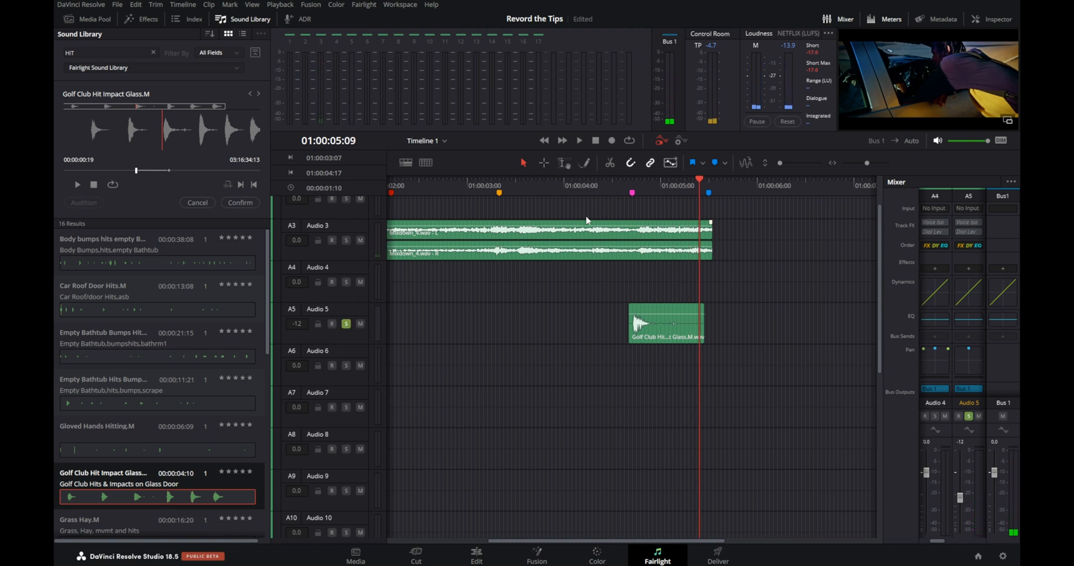
click(604, 186)
key(space)
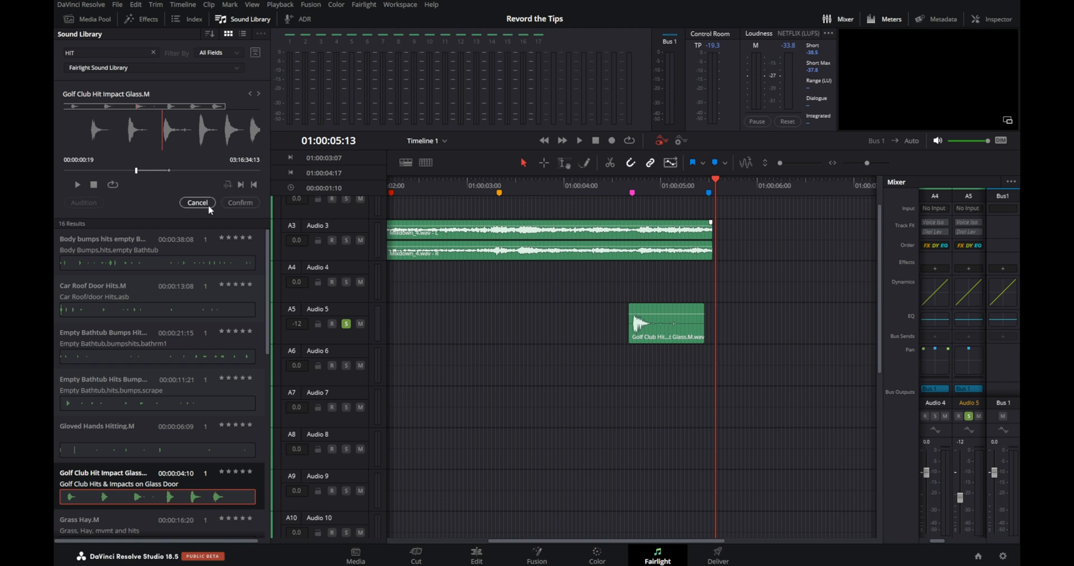
click(239, 203)
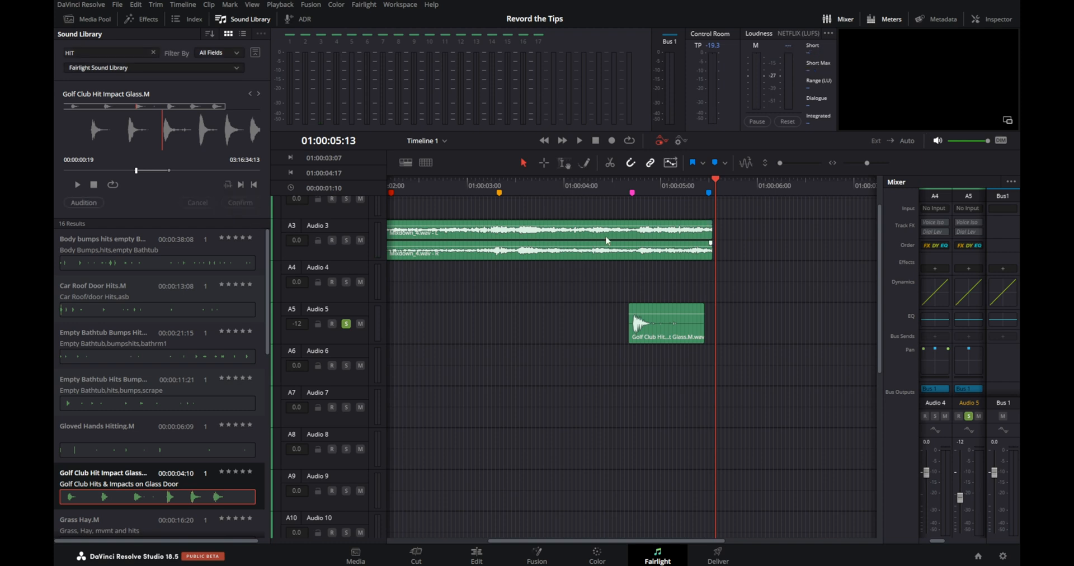
Step: Rename the Audio 5 track HIT and turn off its solo
click(322, 316)
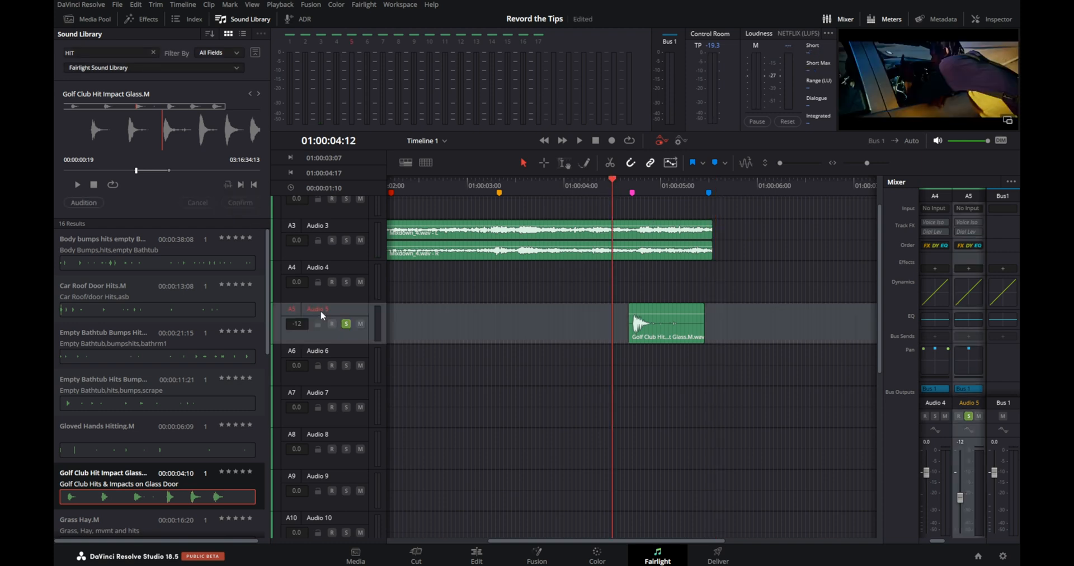
double_click(323, 313)
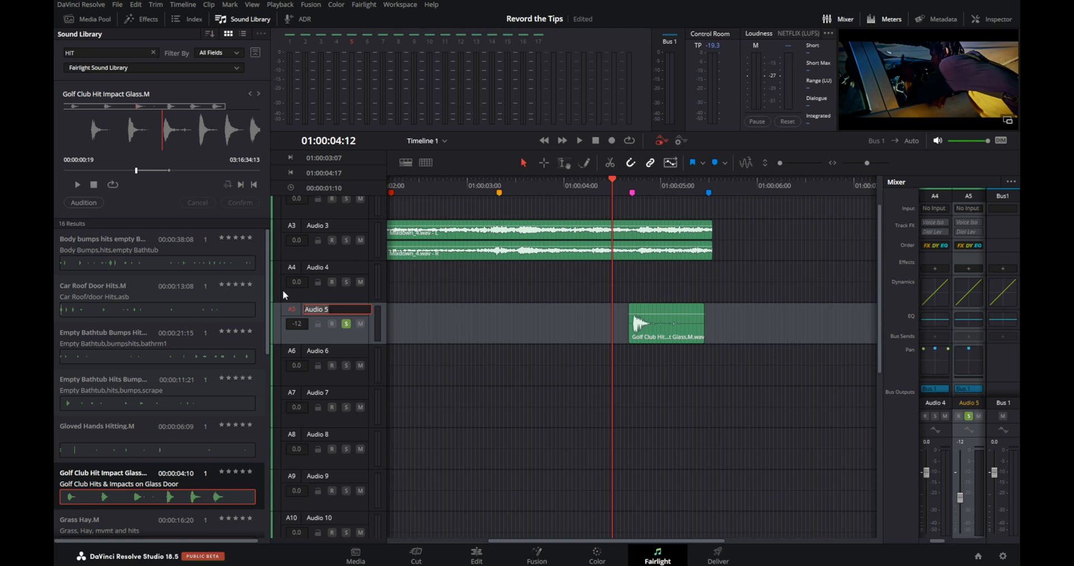
text(hIT)
click(424, 364)
click(346, 325)
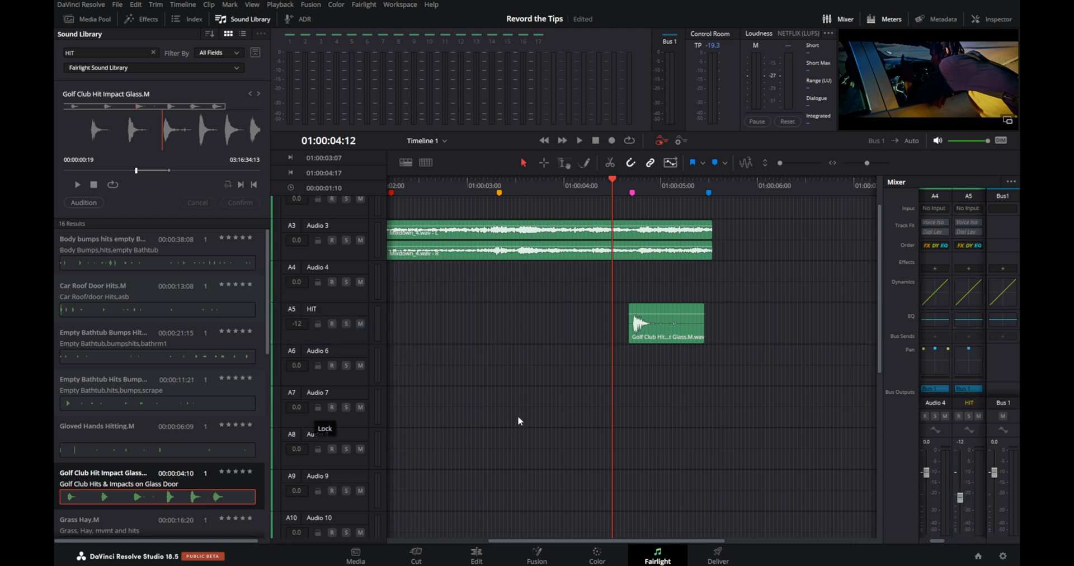
Step: Set the HIT track's level to -8.6 in the track header and raise it to +1.1 with its mixer fader
mouse_move(296, 327)
mouse_down()
mouse_move(297, 298)
mouse_move(307, 370)
mouse_move(316, 369)
mouse_move(307, 272)
mouse_move(301, 310)
mouse_up()
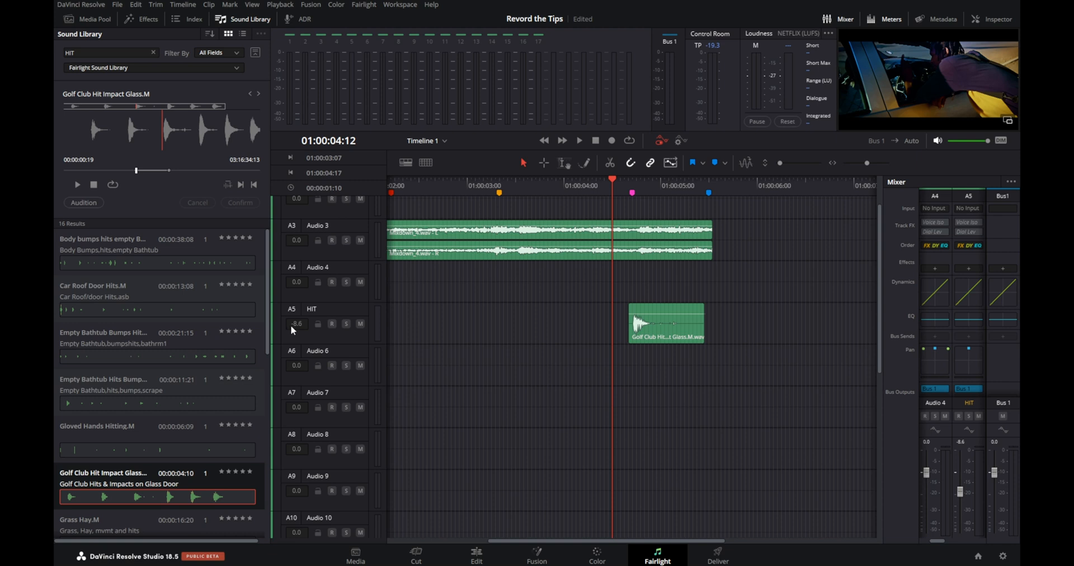
click(960, 492)
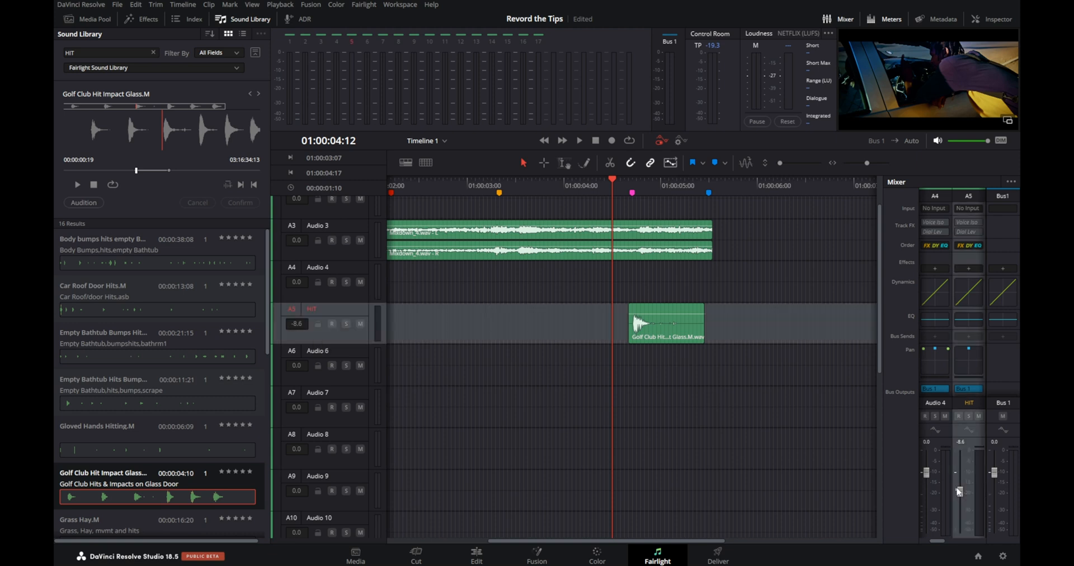
drag(960, 492, 961, 471)
Step: Lock the HIT track and tracks Audio 6 through Audio 8, and unlock them again
drag(318, 324, 314, 440)
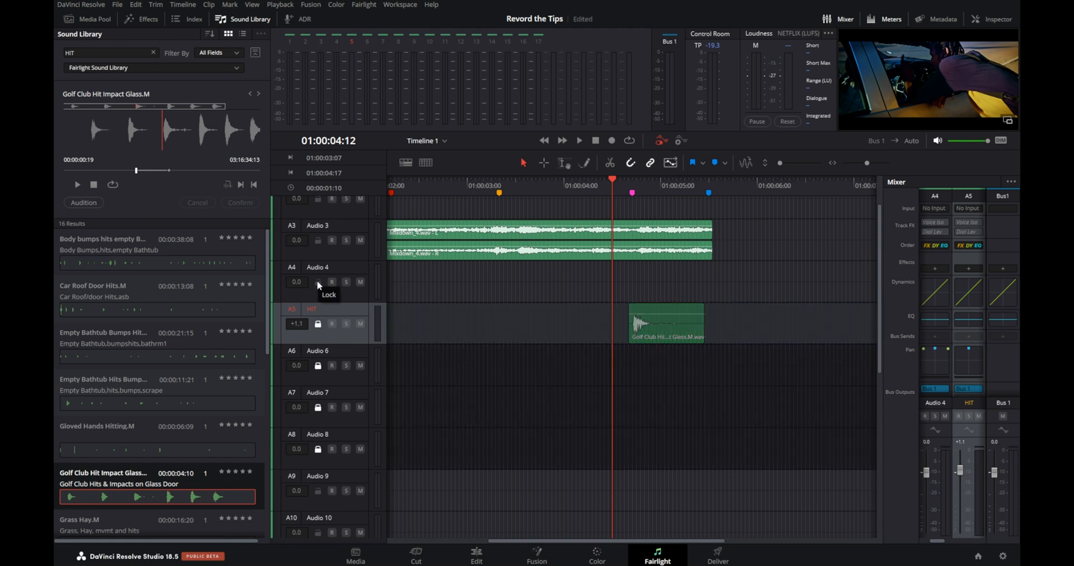
drag(318, 324, 320, 454)
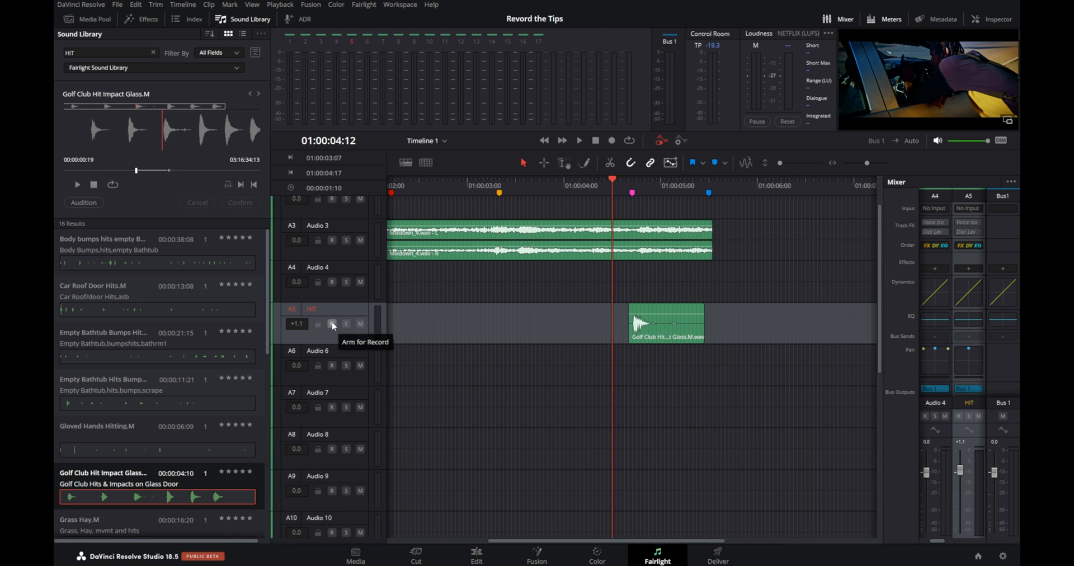
Step: Examine the user preferences for Fairlight, including auto patching, and close them without saving
click(81, 5)
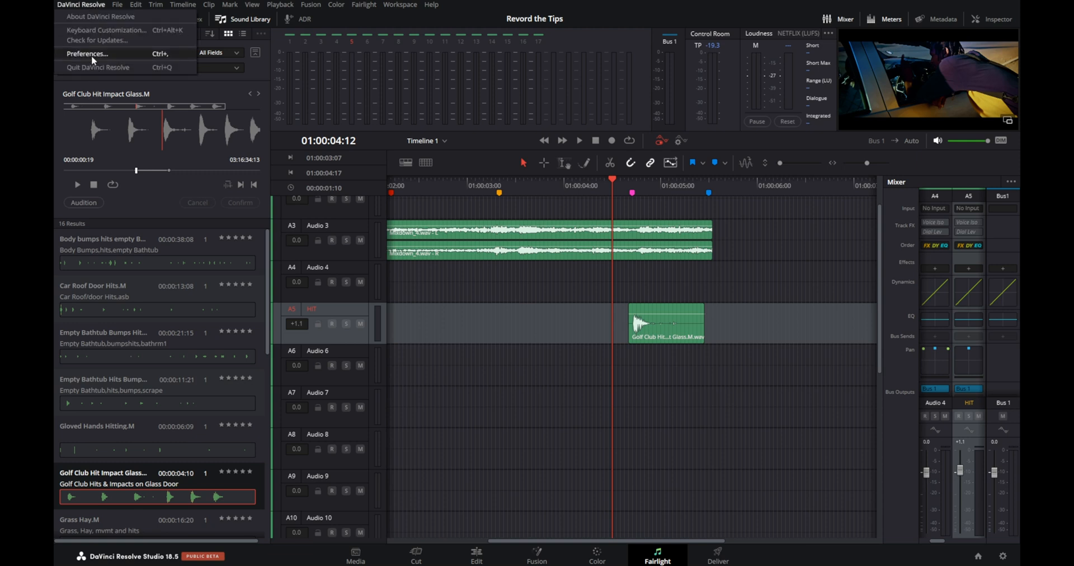
click(92, 54)
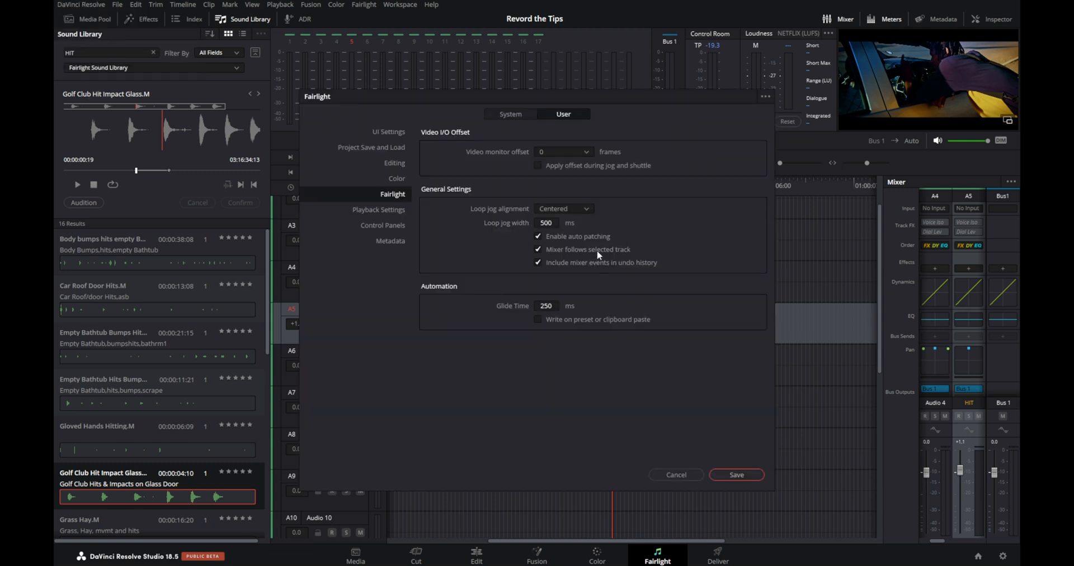
click(677, 476)
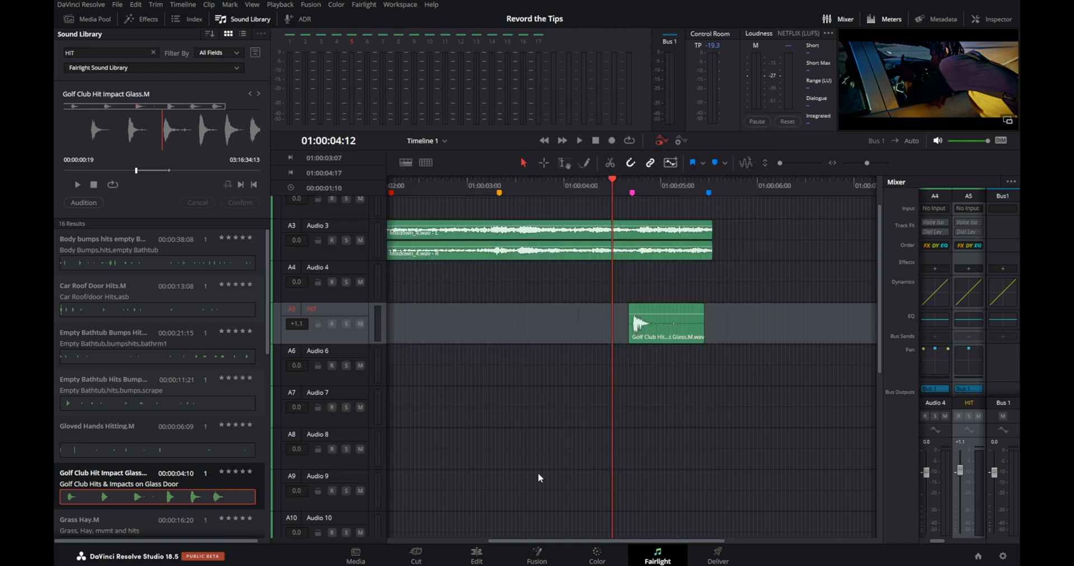
Step: Arm the HIT track and record a new take from 01:00:04:12 to about 01:00:07:10
click(332, 324)
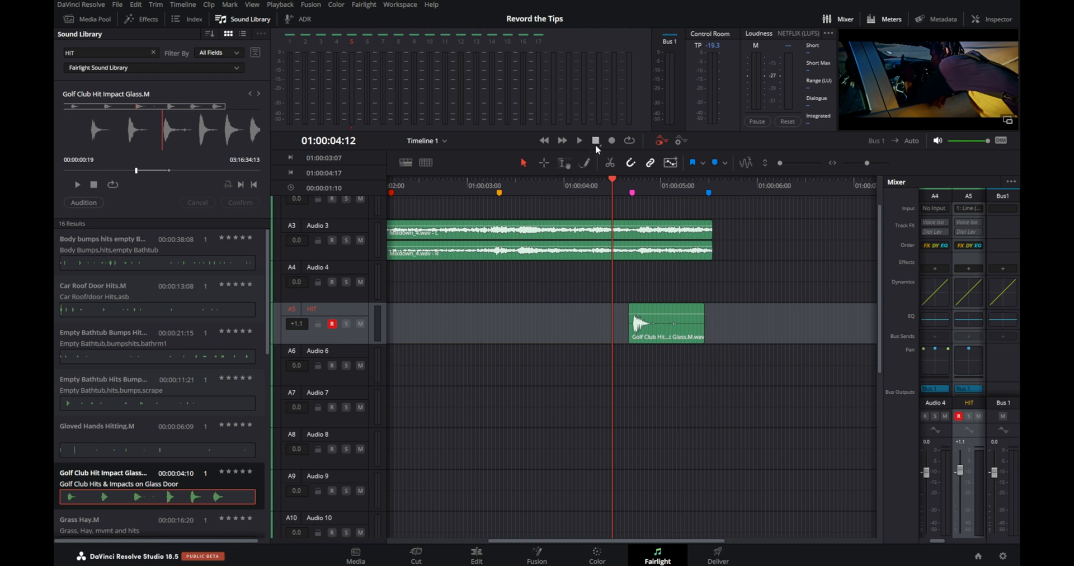
click(612, 142)
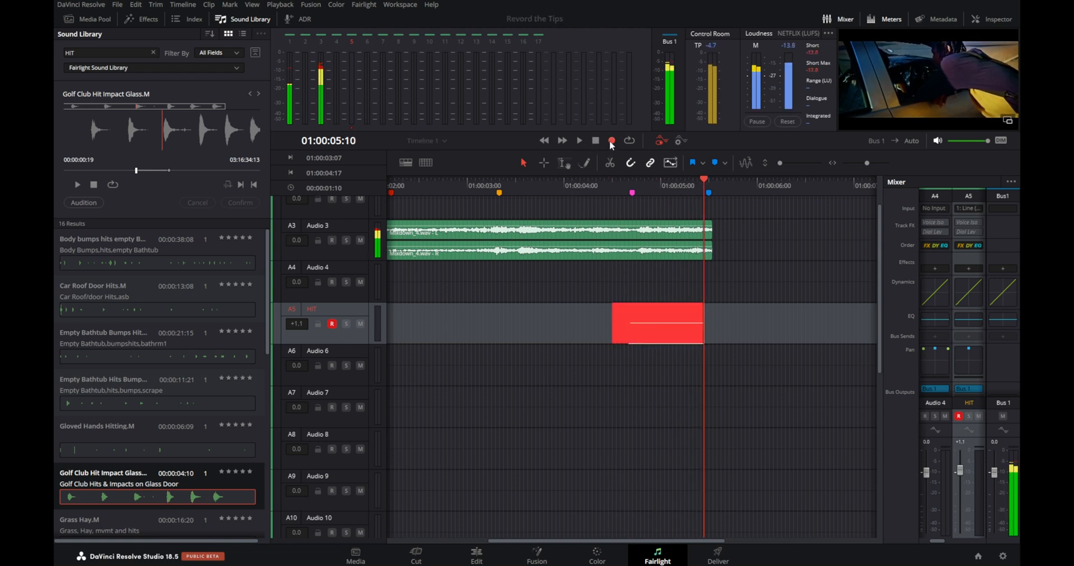
click(596, 141)
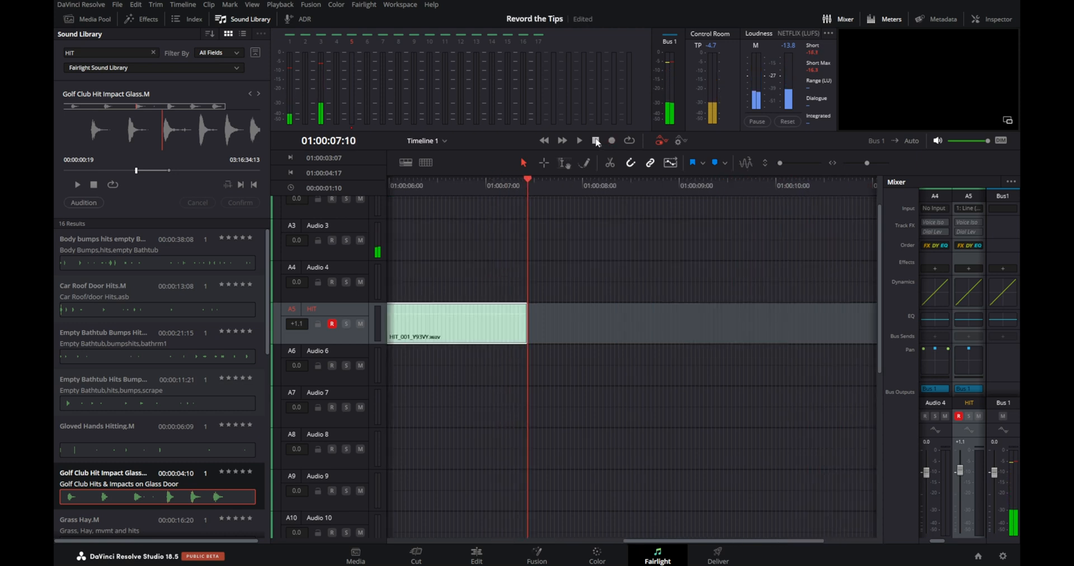
Step: Play back the recorded HIT take from 01:00:04:11 to check its sound
drag(799, 541, 658, 538)
click(511, 180)
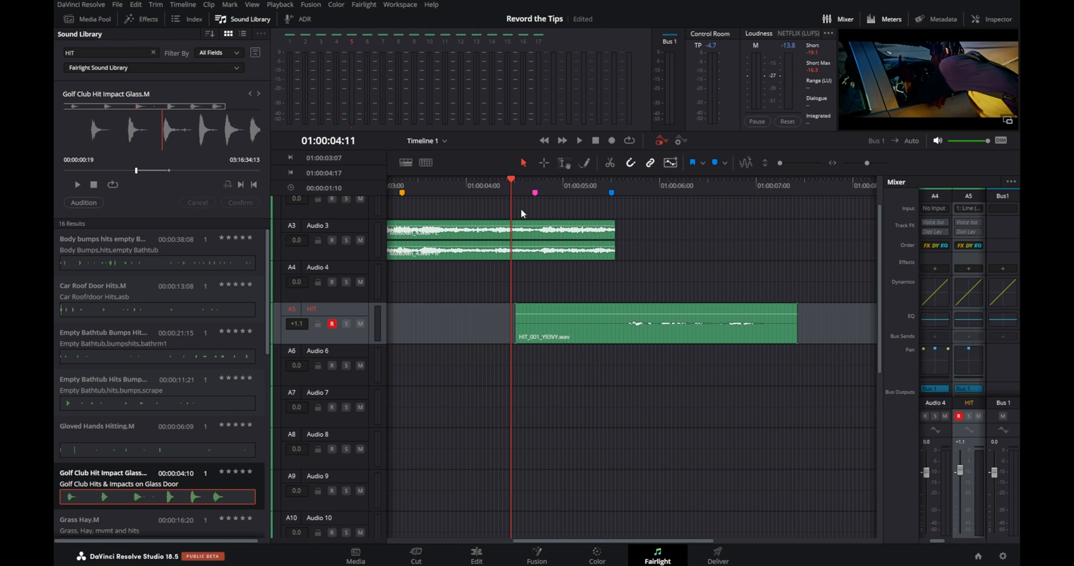
key(space)
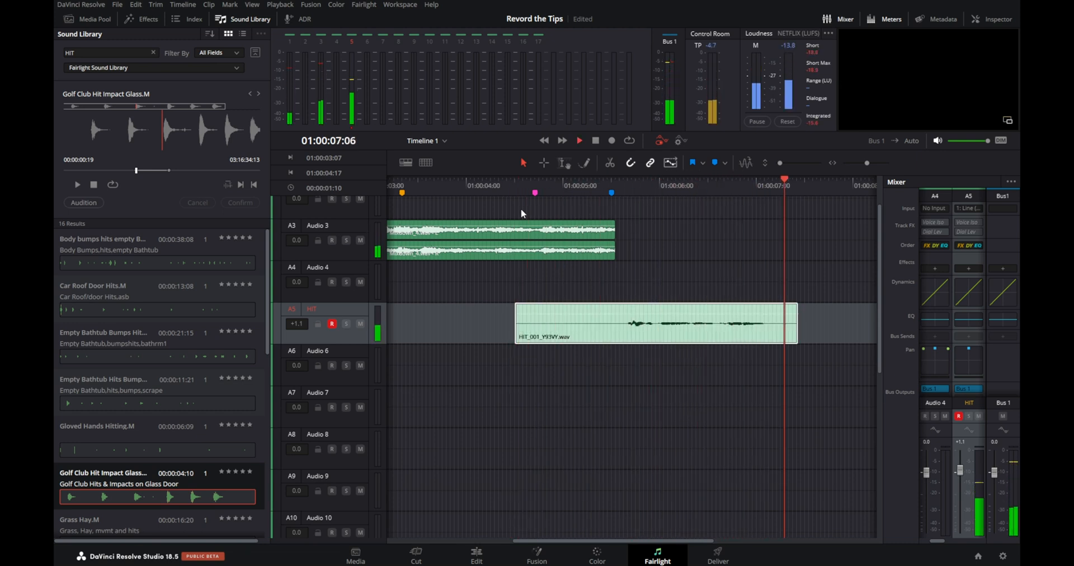
key(space)
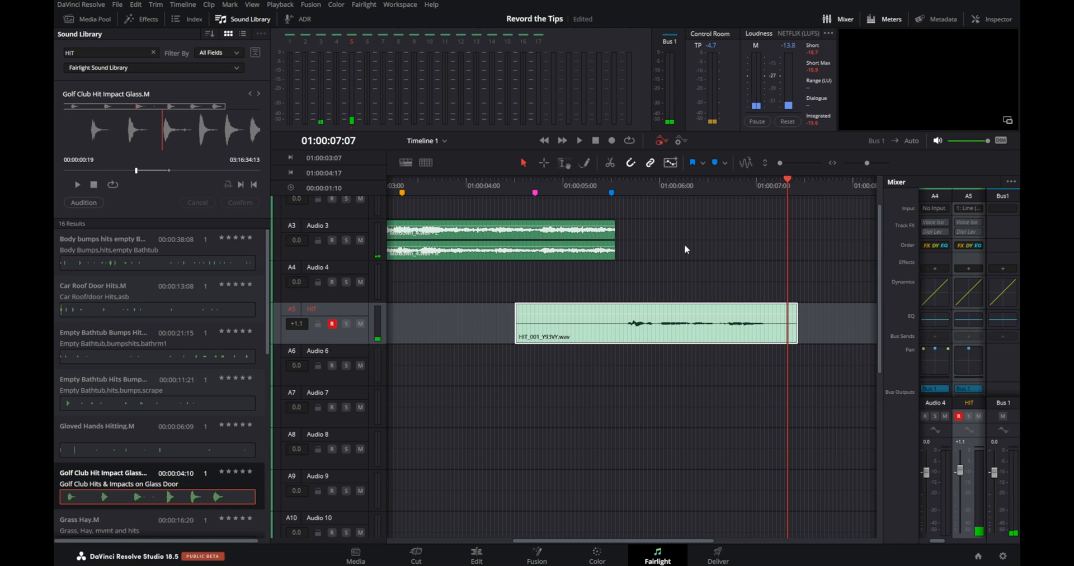
Step: Try moving the recorded clip from the HIT track to Audio 6 and undo the move
drag(660, 331, 573, 369)
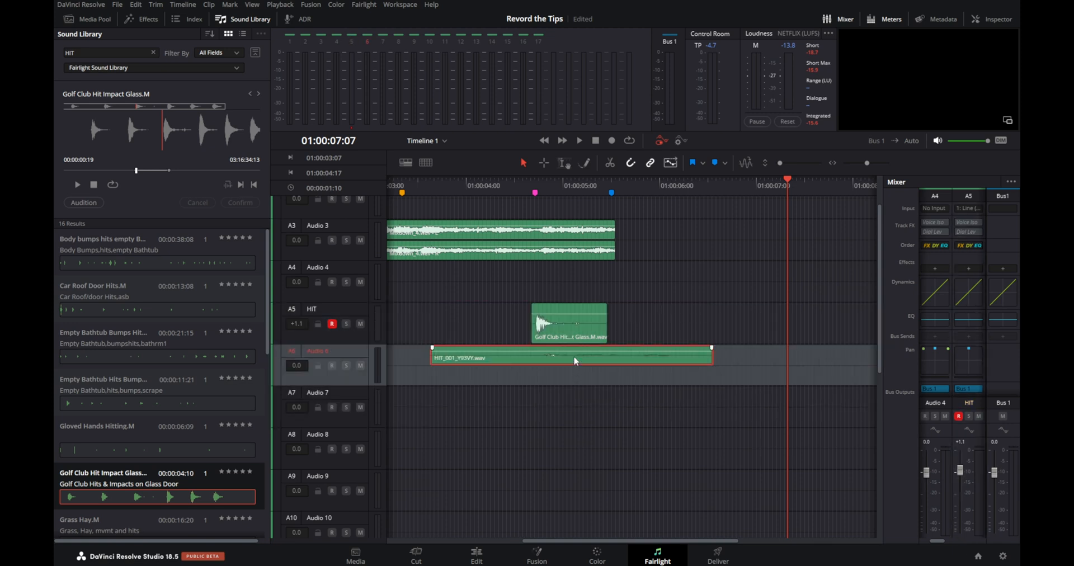
key(ctrl+z)
key(ctrl+z)
key(ctrl+z)
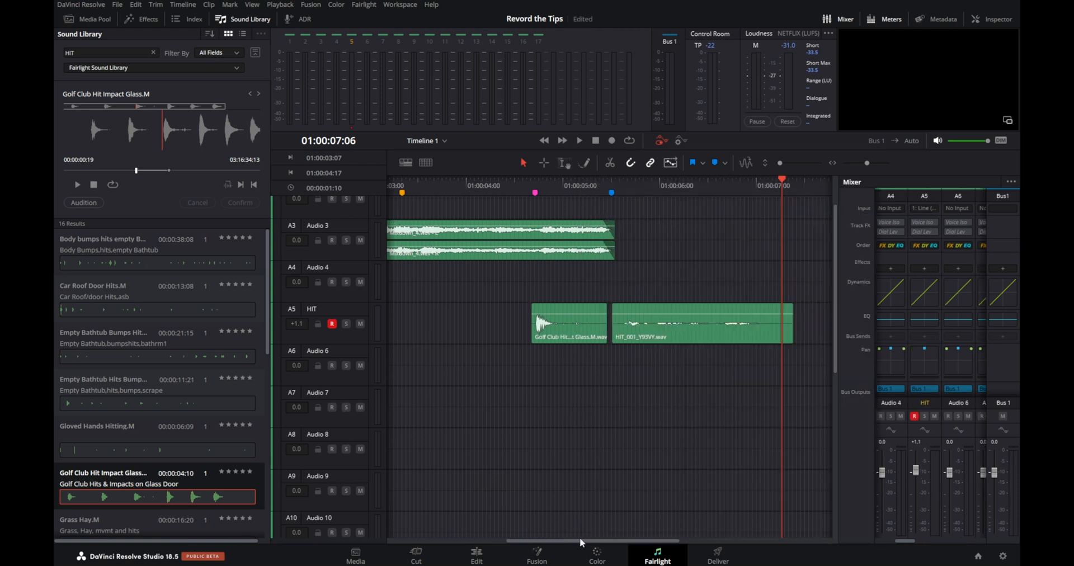
Step: Add a fade-in and a fade-out, each about half a second long, to the Mixdown clip on Audio 3
scroll(581, 543, right, 3)
drag(604, 542, 423, 527)
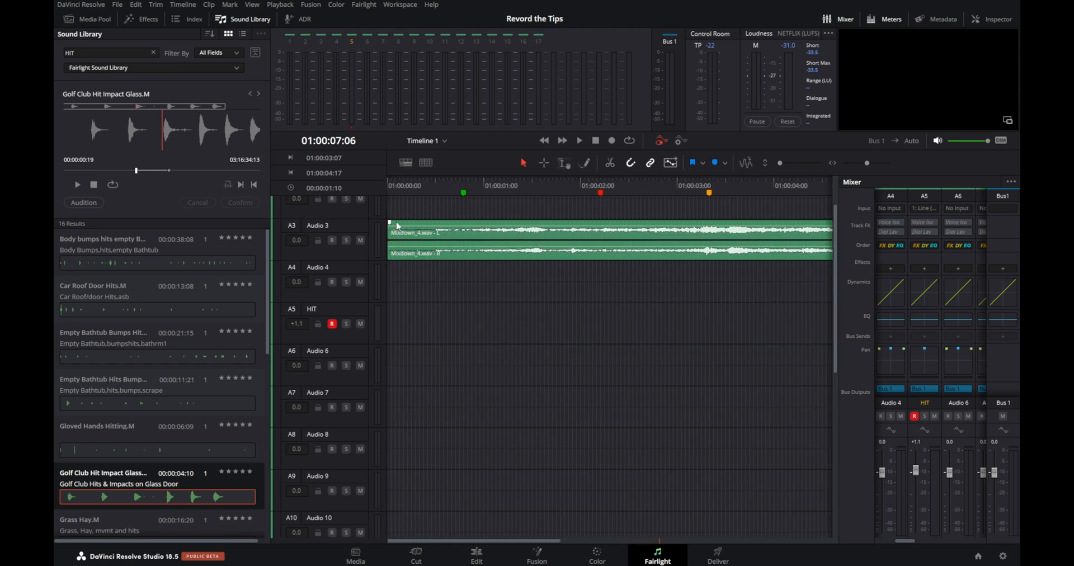
drag(390, 222, 447, 215)
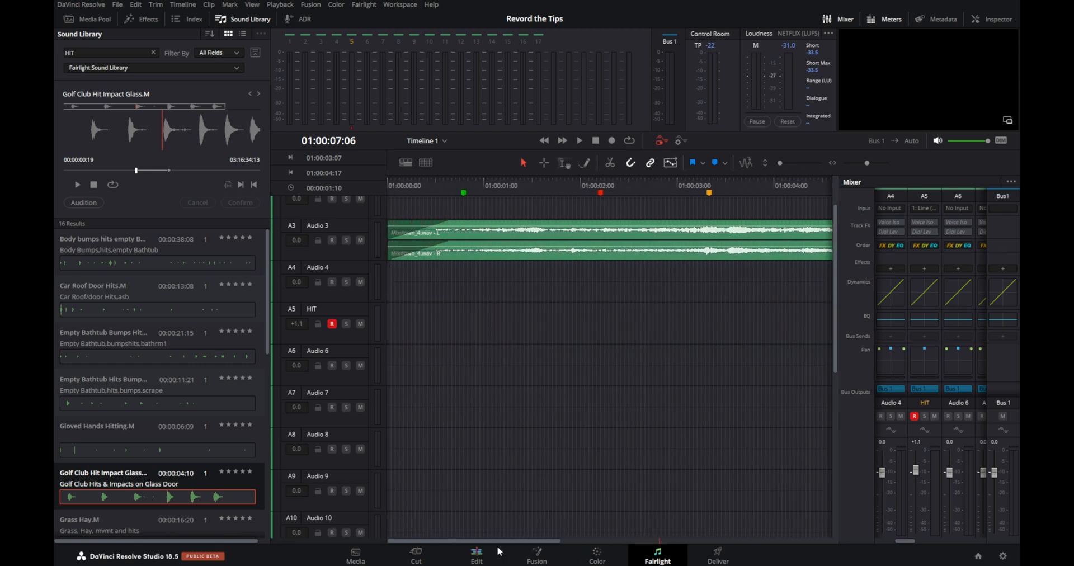
drag(497, 544, 571, 542)
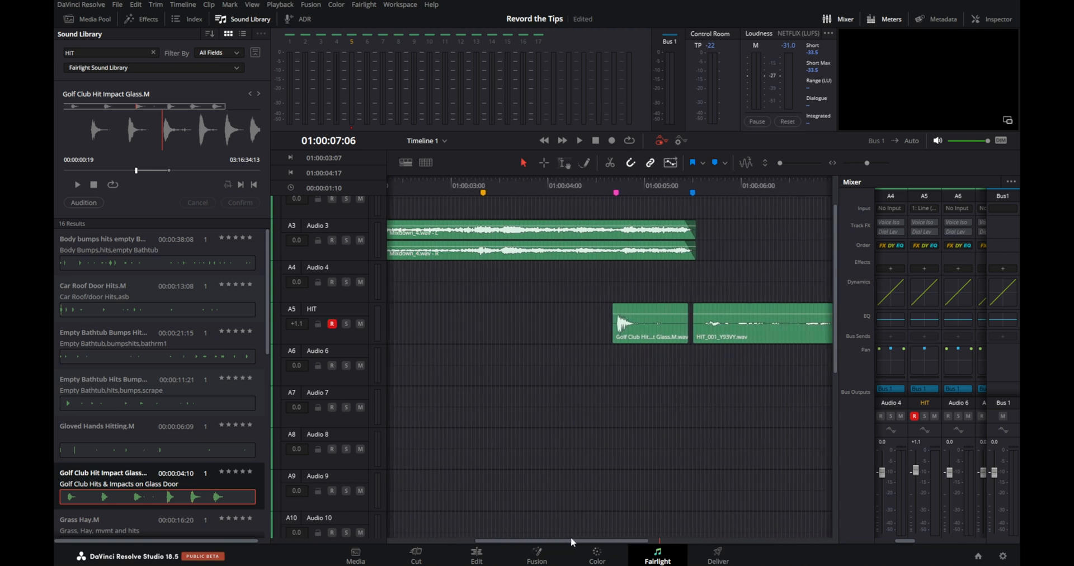
drag(688, 224, 643, 224)
Step: Play the faded ending from 01:00:04:11 and delete the recorded clip behind the golf club hit on the HIT track
click(593, 191)
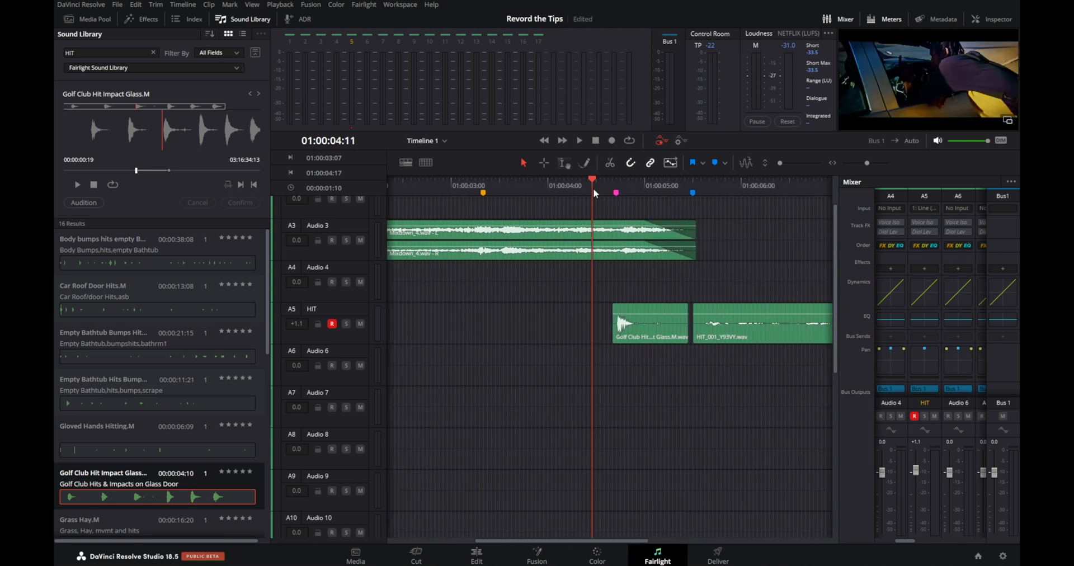
key(space)
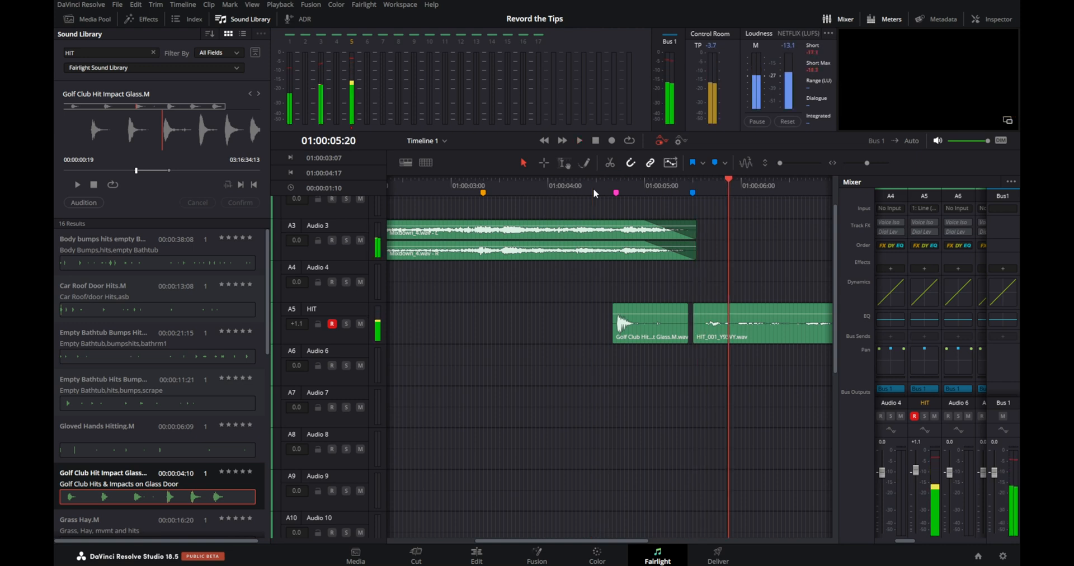
click(738, 327)
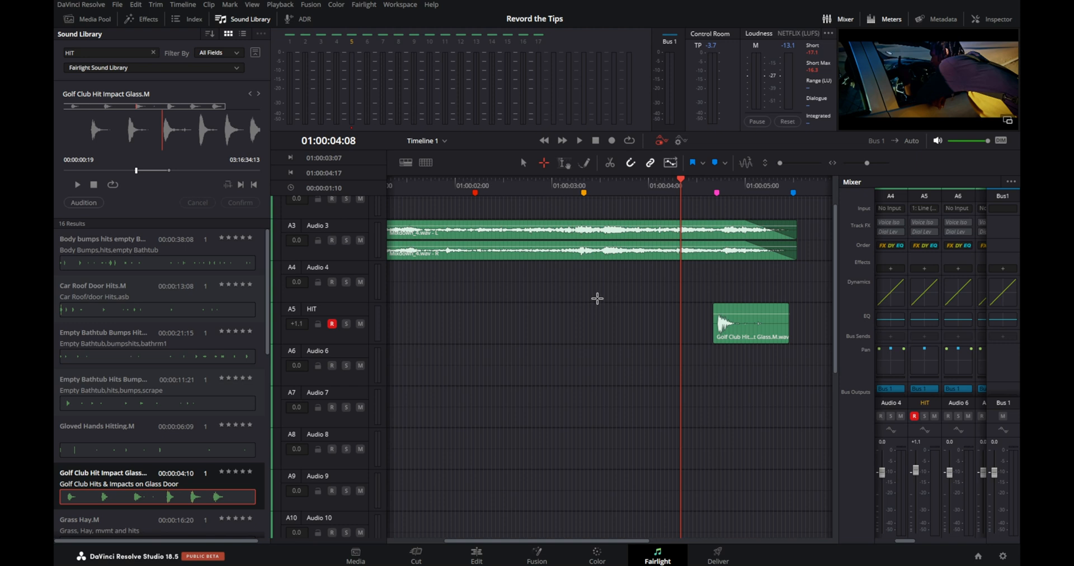
Step: Lower the Audio 3 clip's volume over the range 01:00:02:21 to 01:00:04:08 and play the dip from 01:00:02:19
drag(539, 220, 681, 246)
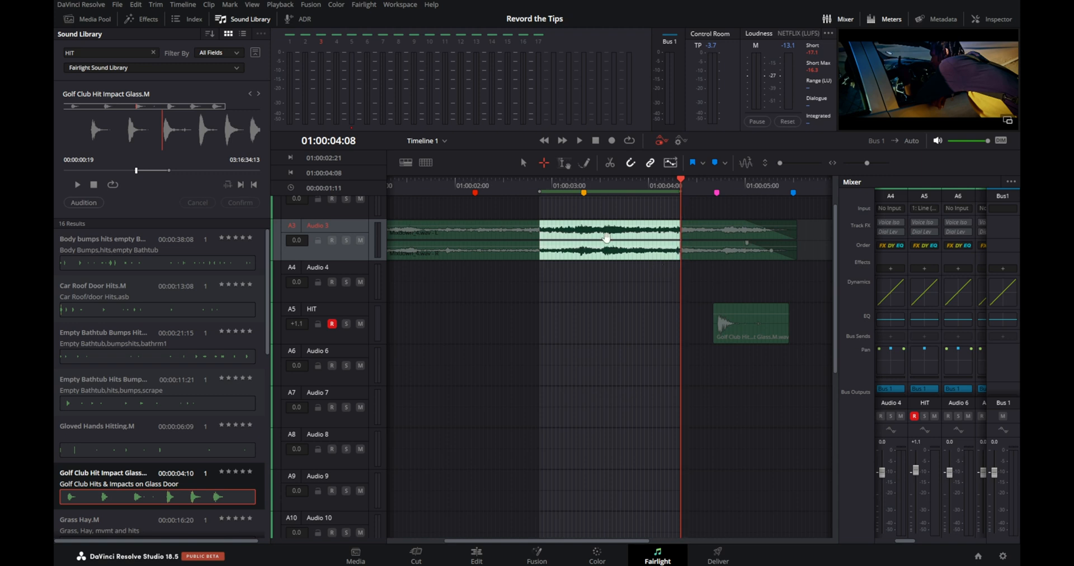
drag(599, 226, 603, 246)
click(532, 182)
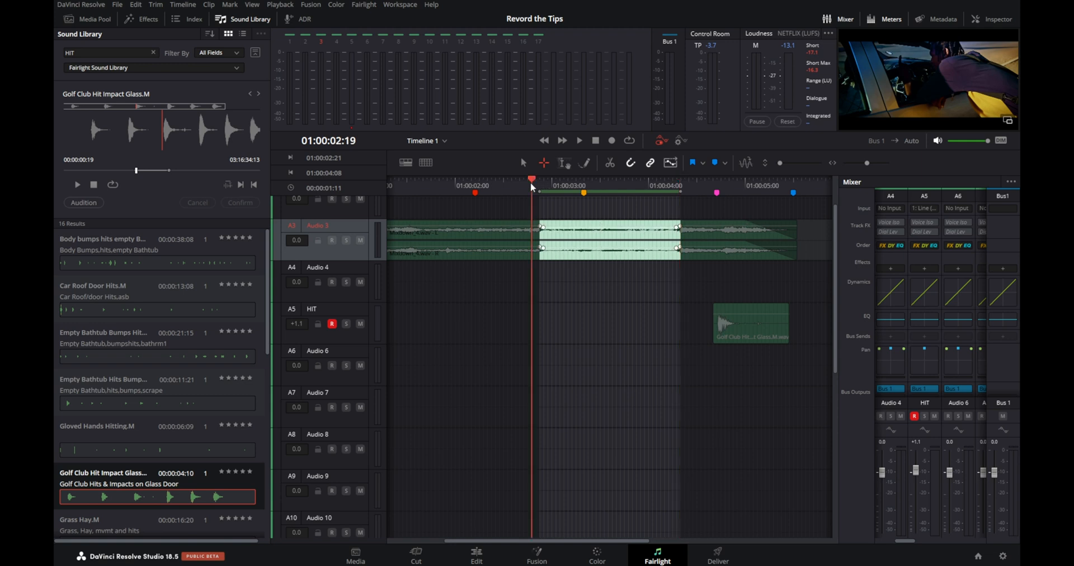
key(space)
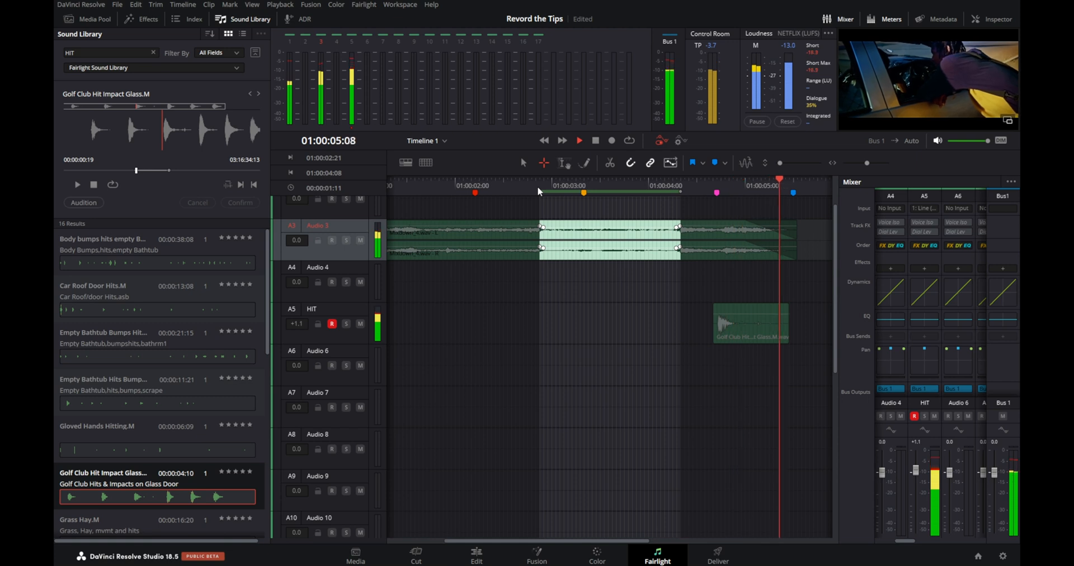
key(space)
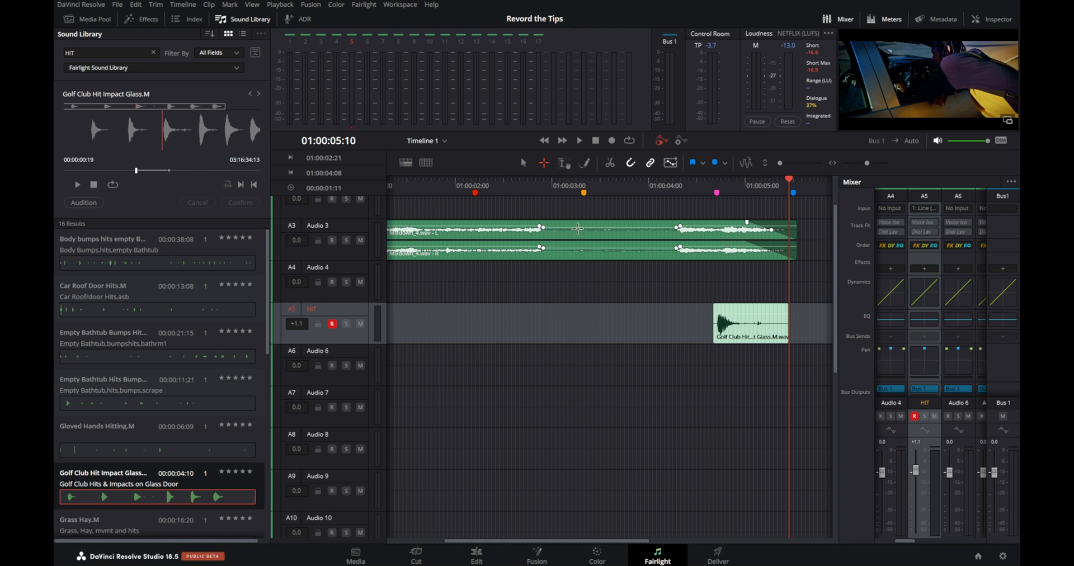
Step: Shift the lower keyframe at the start of the Audio 3 volume dip to just after 01:00:03:00 for a more gradual drop
click(543, 228)
drag(544, 227, 577, 227)
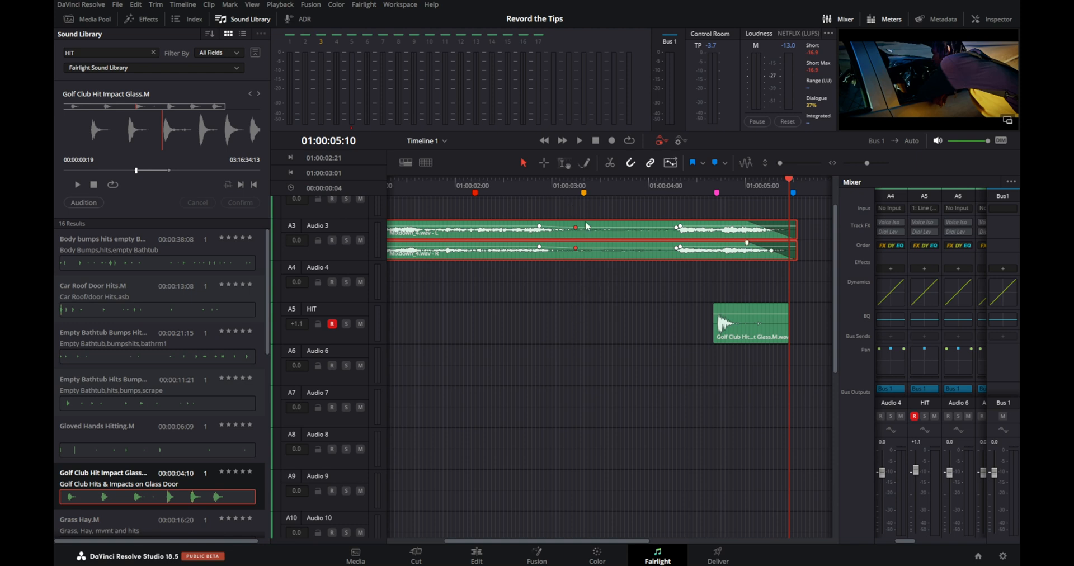
click(592, 263)
Step: Hide and reopen the Sound Library, switch it to the Youtube Tut library, and look at its options
click(247, 19)
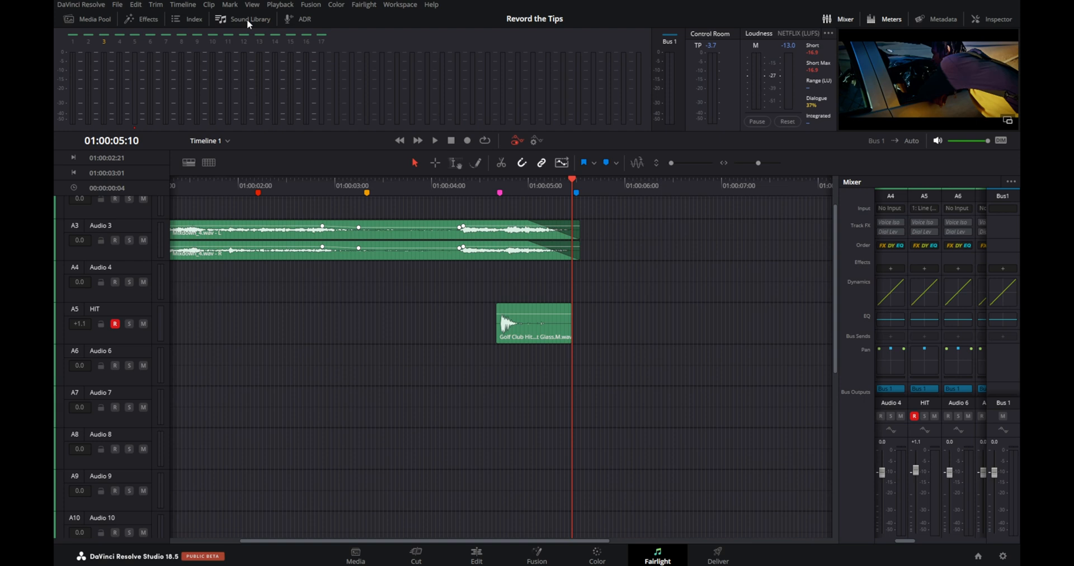
click(247, 19)
click(223, 68)
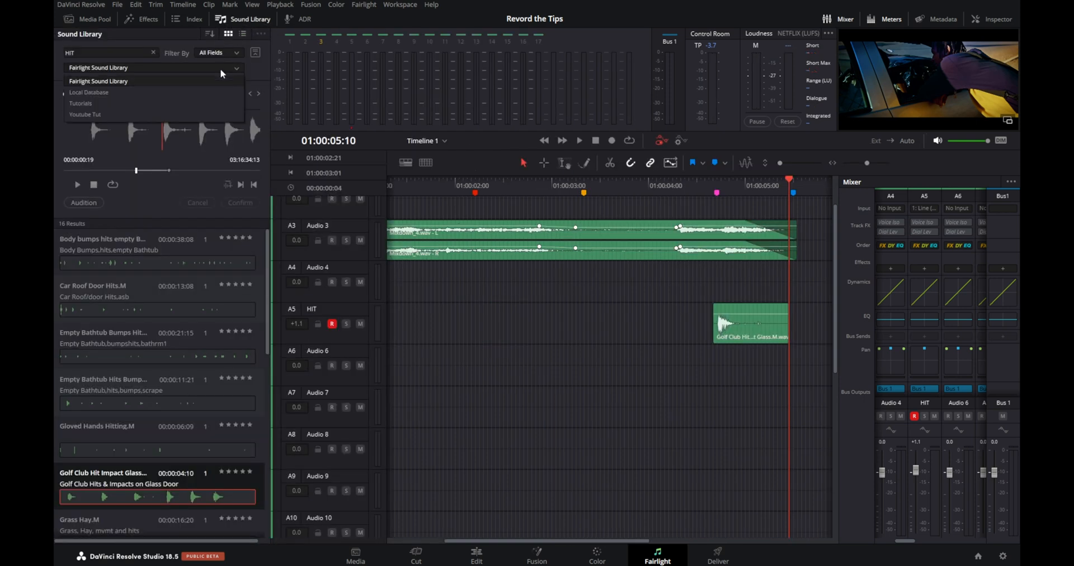
click(92, 114)
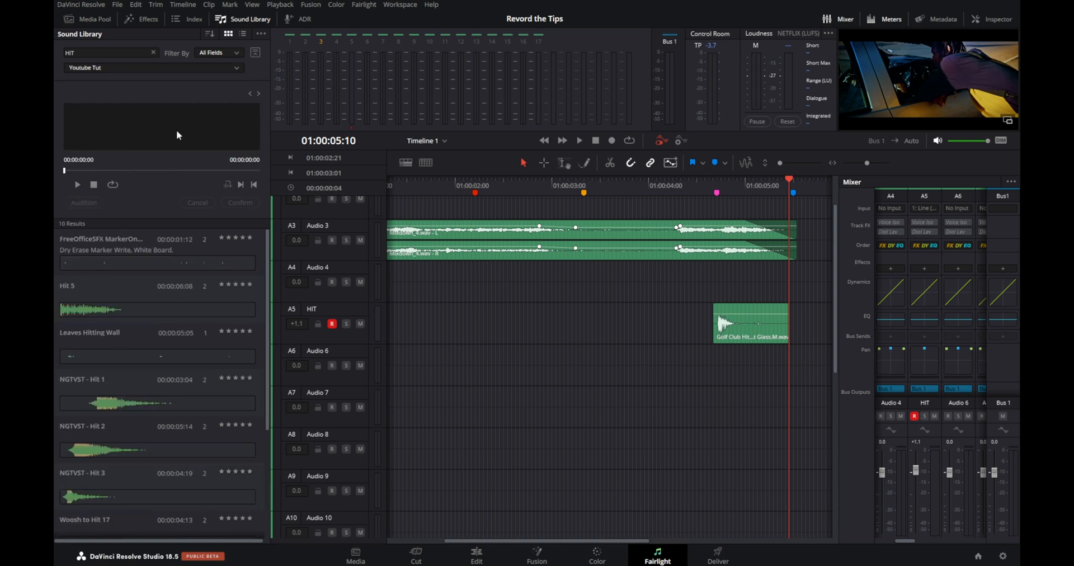
click(261, 33)
Step: Open the ADR tools at the cue list
click(305, 19)
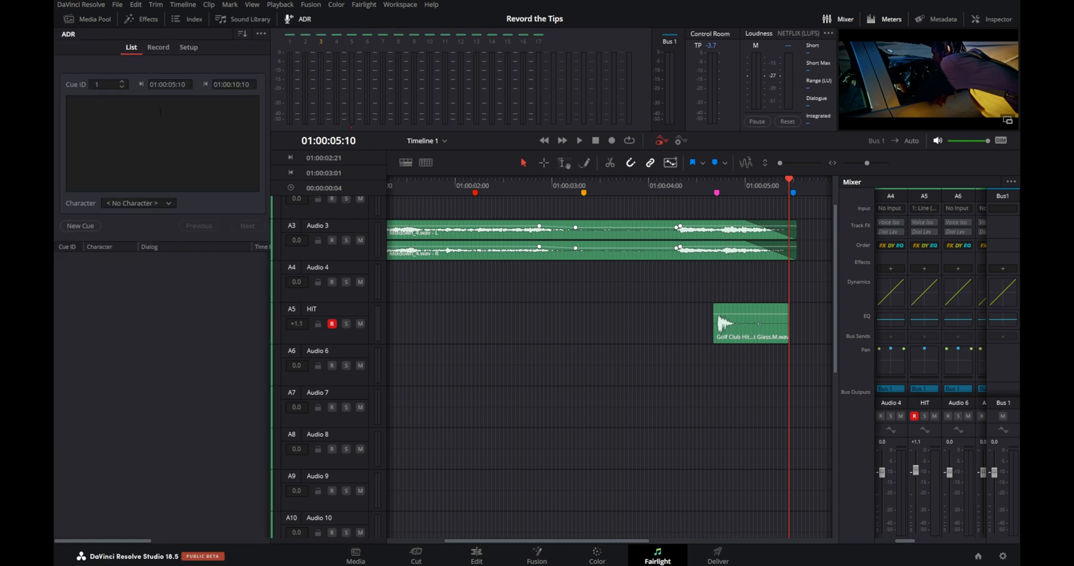